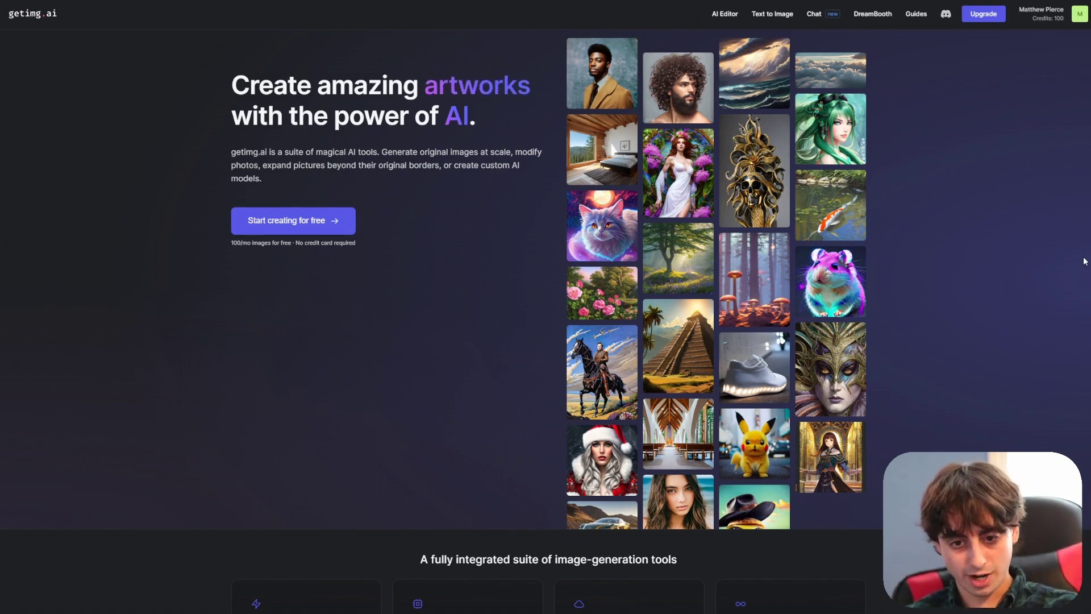
Zoom in on the getimg.ai landing page and scroll down to the Text to Image section
key(ctrl+plus)
key(ctrl+plus)
key(ctrl+plus)
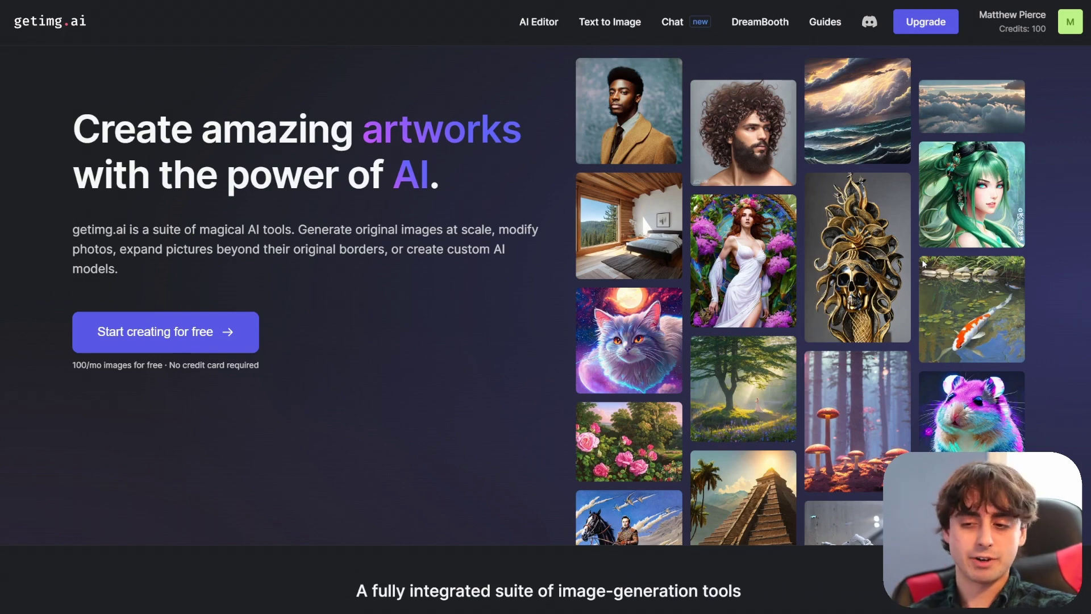
scroll(923, 263, down, 6)
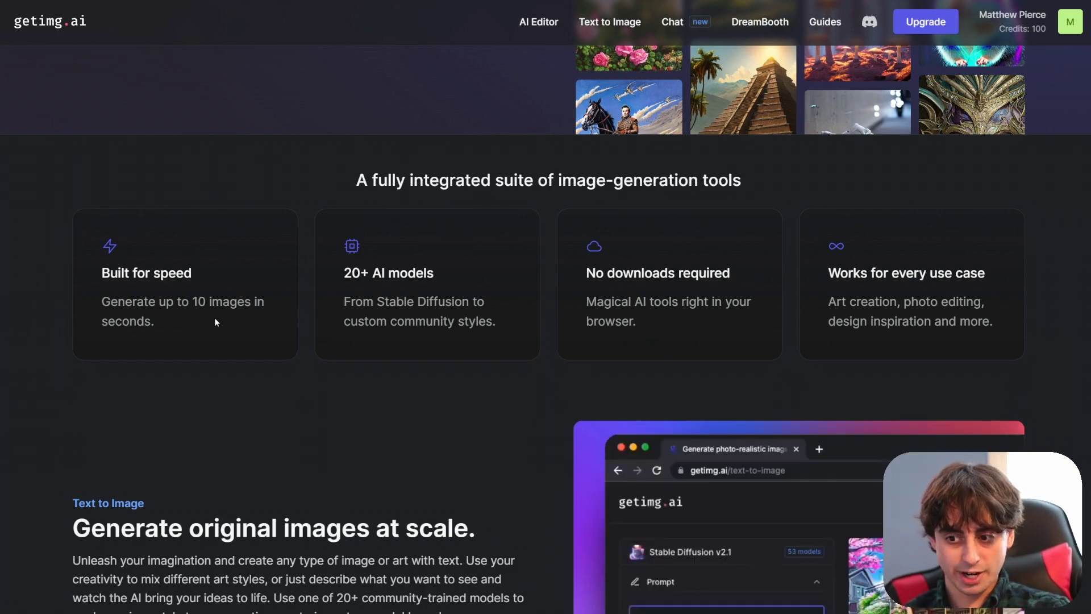
scroll(214, 317, down, 5)
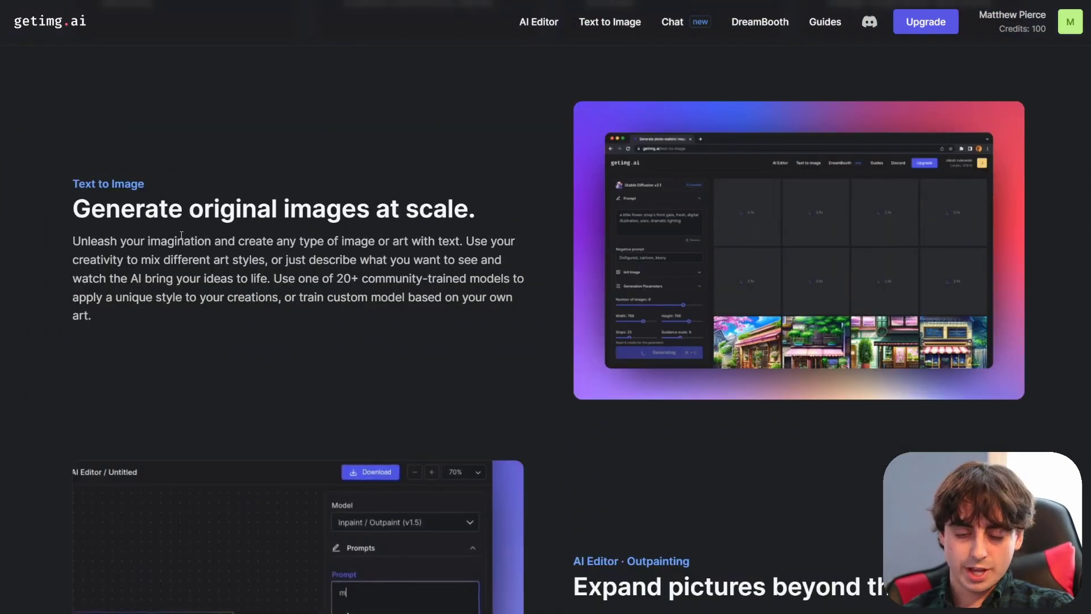
scroll(503, 264, down, 4)
scroll(503, 264, down, 2)
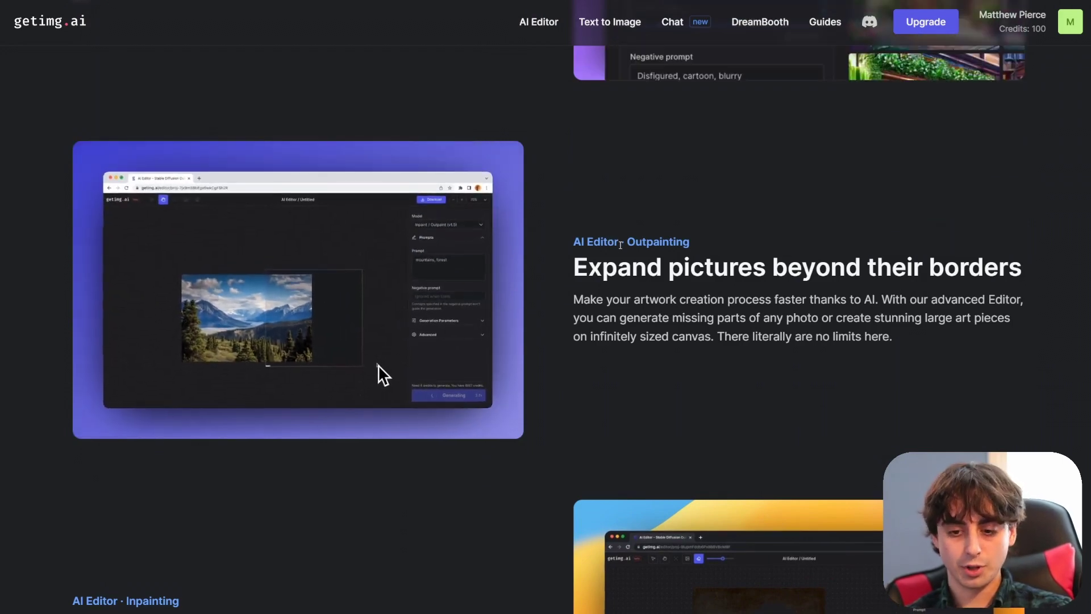
scroll(700, 243, down, 15)
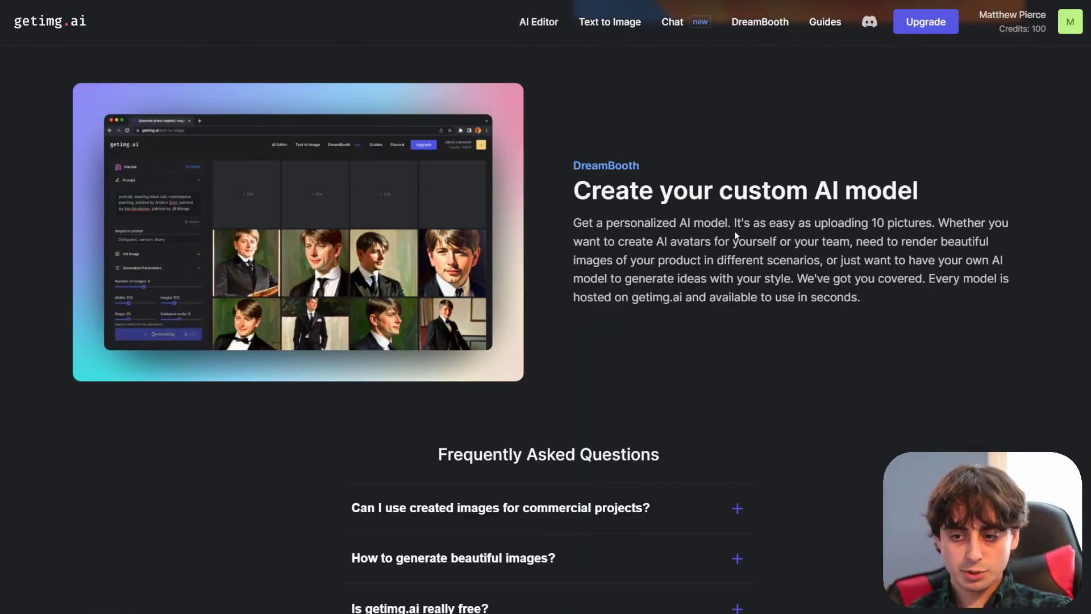
scroll(711, 239, down, 5)
click(372, 348)
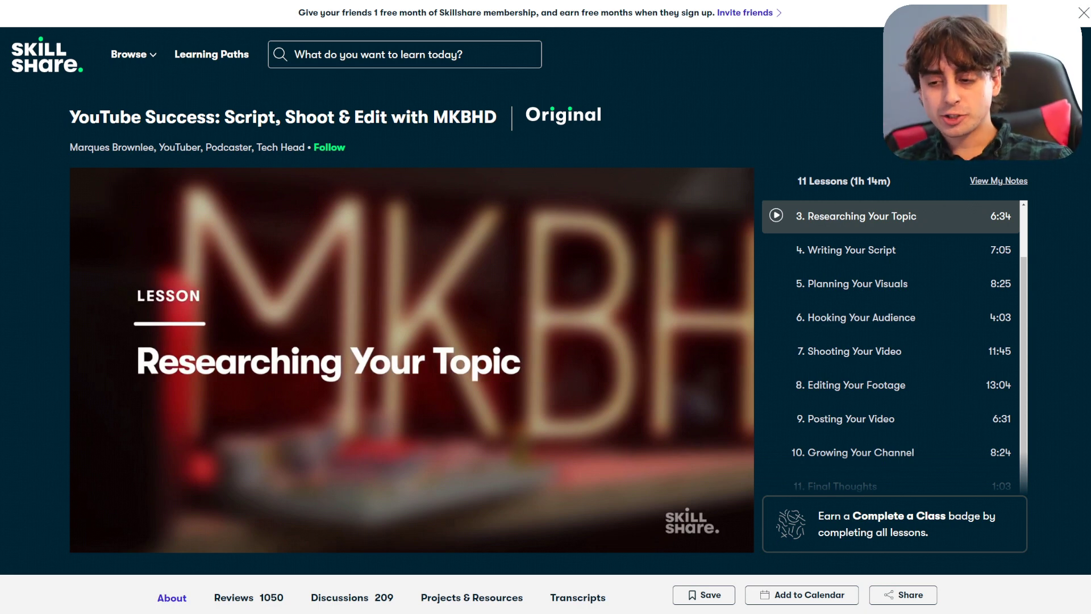
Scroll back up through the Skillshare search results for AI
scroll(960, 336, up, 1)
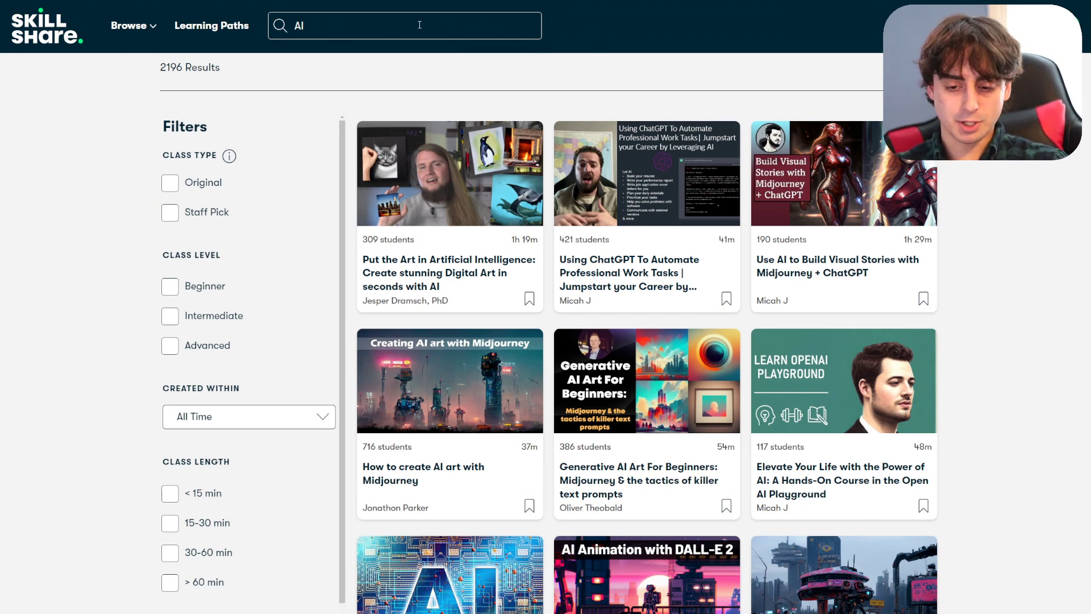
Scroll through the Skillshare AI class pages and the Build a Creative Career path
scroll(756, 227, up, 1)
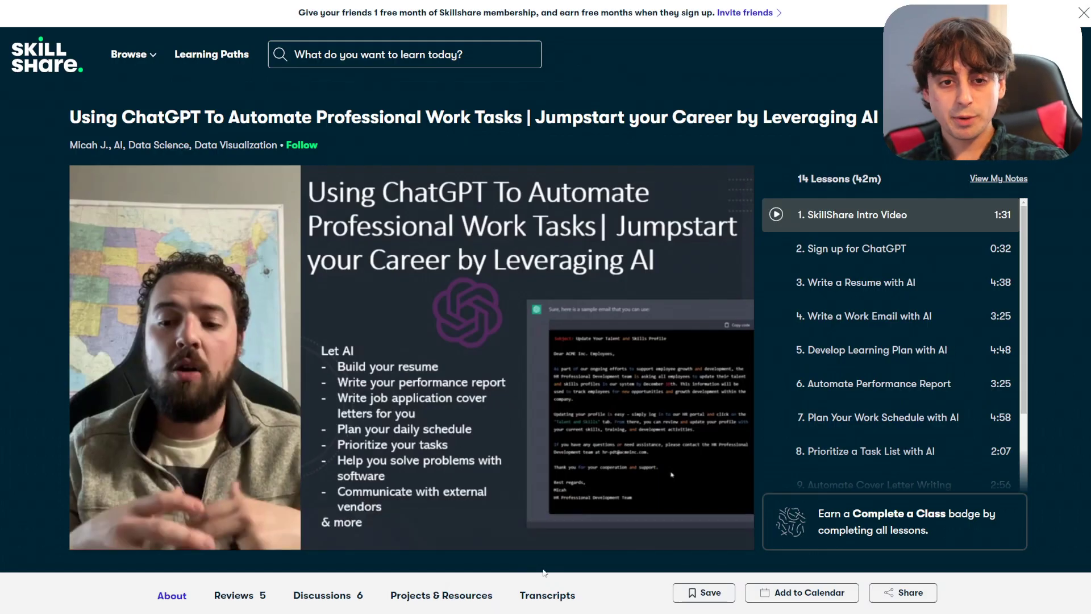
scroll(1021, 321, down, 3)
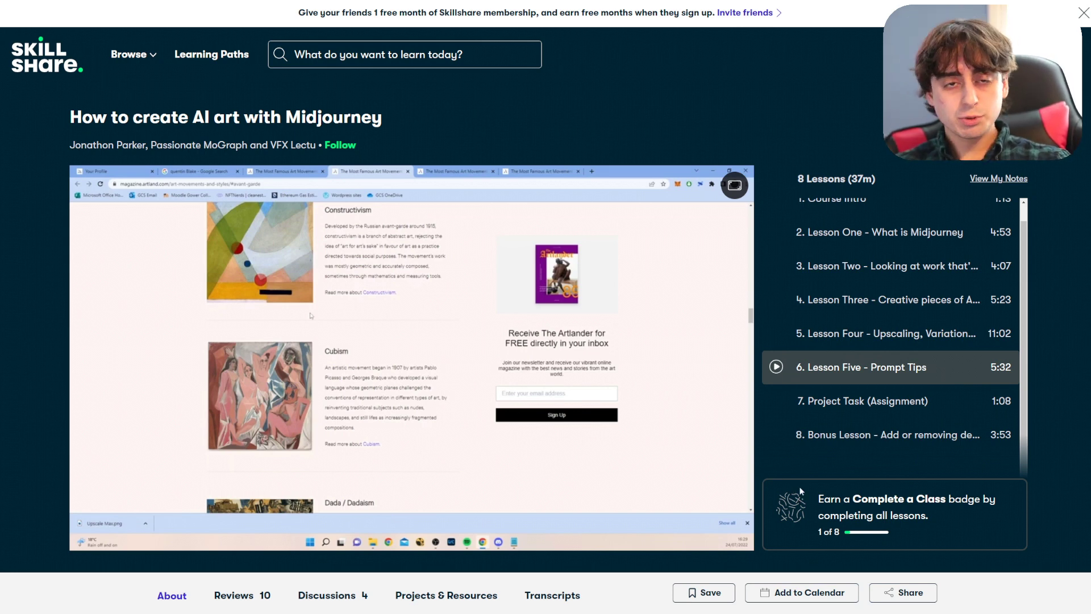
scroll(892, 341, up, 1)
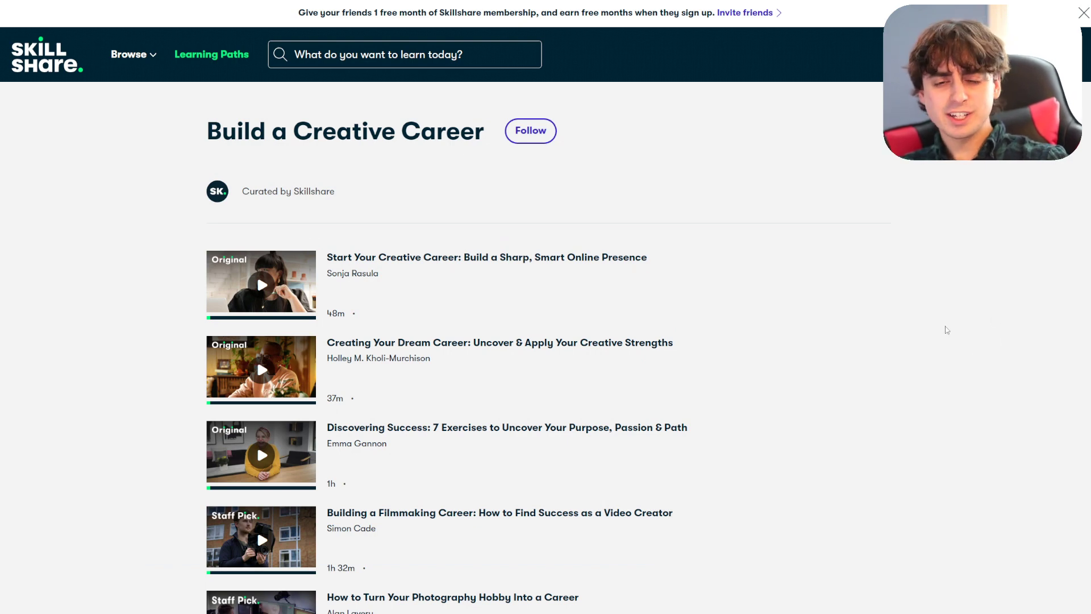
Scroll through the Build a Creative Career course list, such as Building a Filmmaking Career
scroll(947, 329, down, 3)
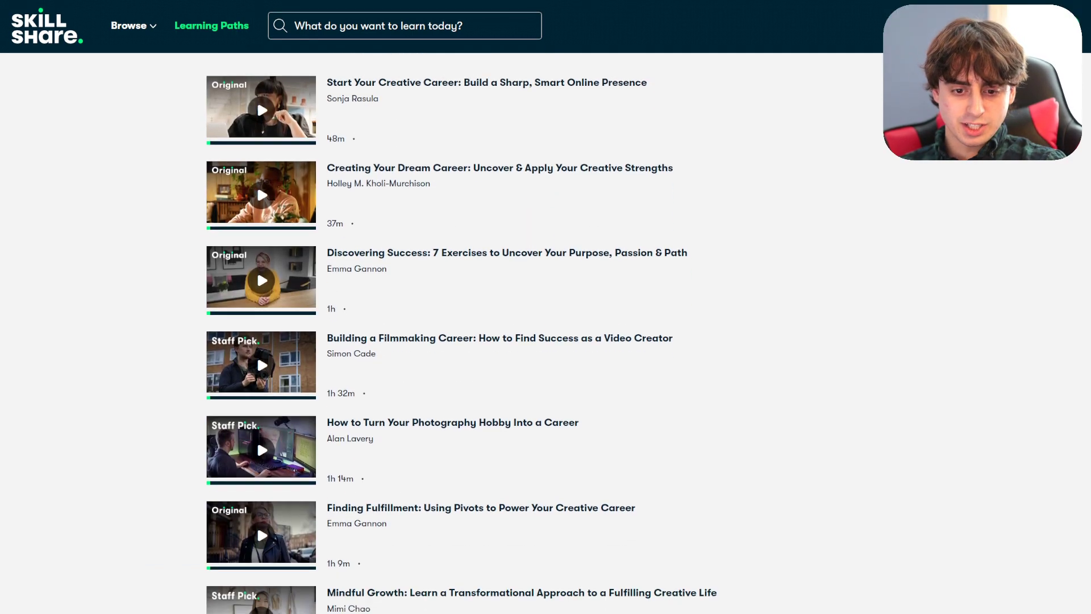
scroll(546, 307, down, 15)
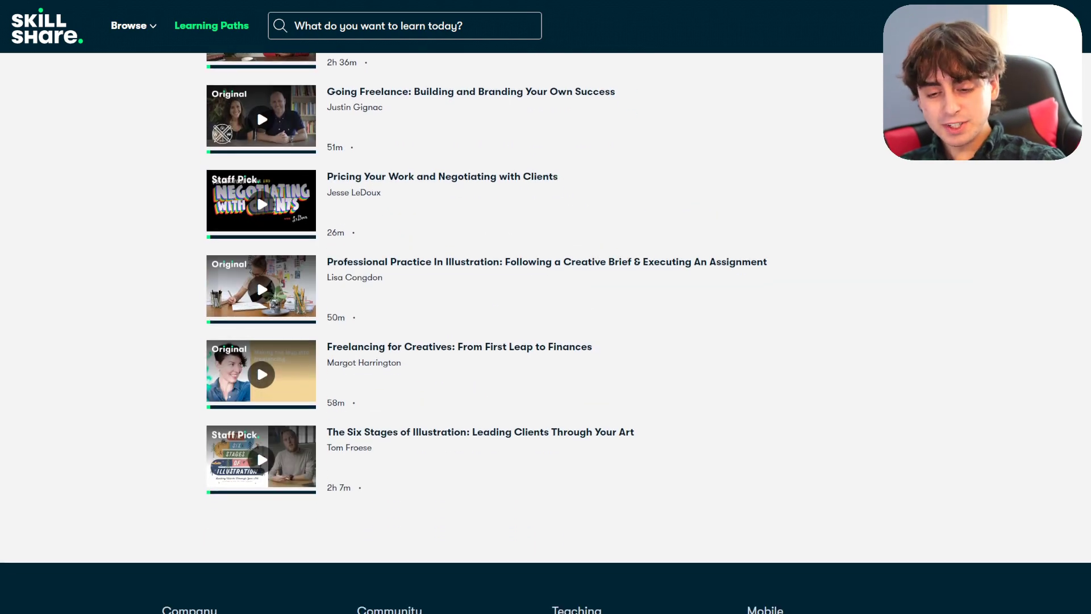
scroll(1089, 318, up, 9)
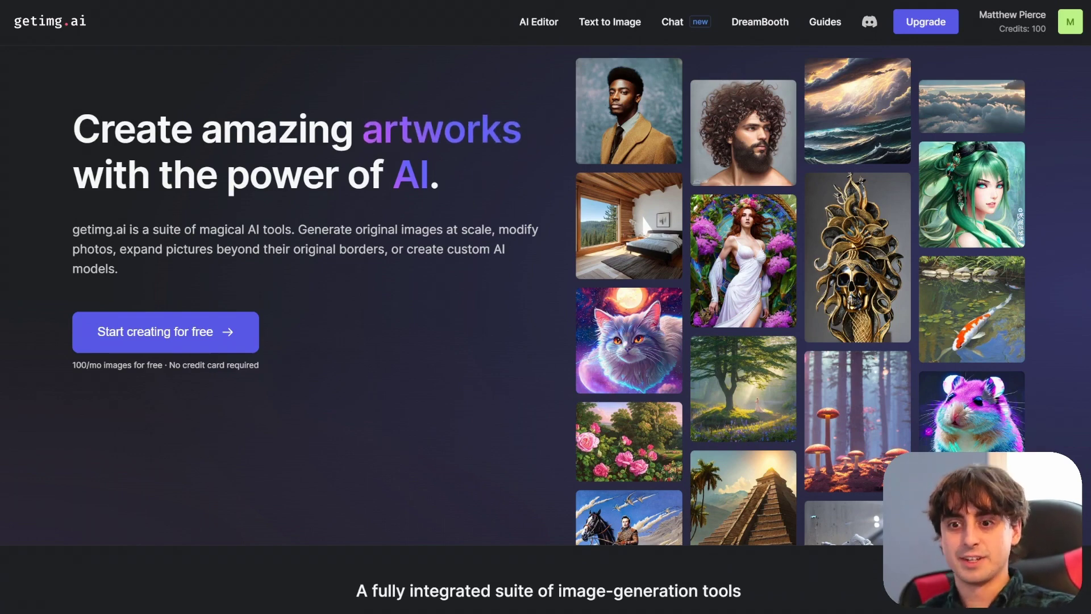
Open getimg.ai's Text to Image generator from the top bar
click(626, 23)
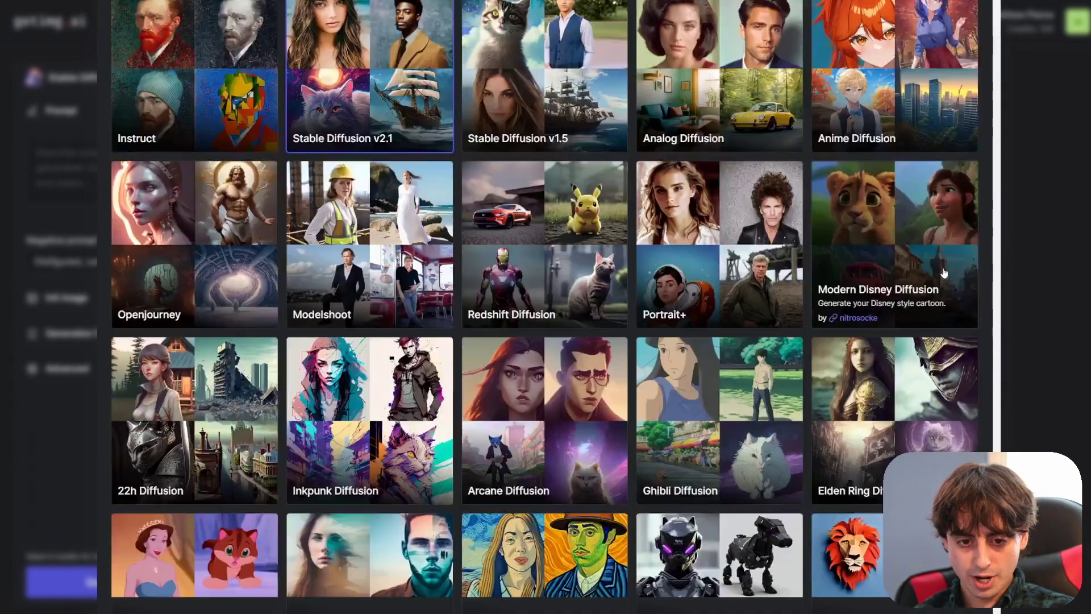
Browse the model gallery, try Instruct, then select Modern Disney Diffusion as the model
scroll(945, 269, down, 9)
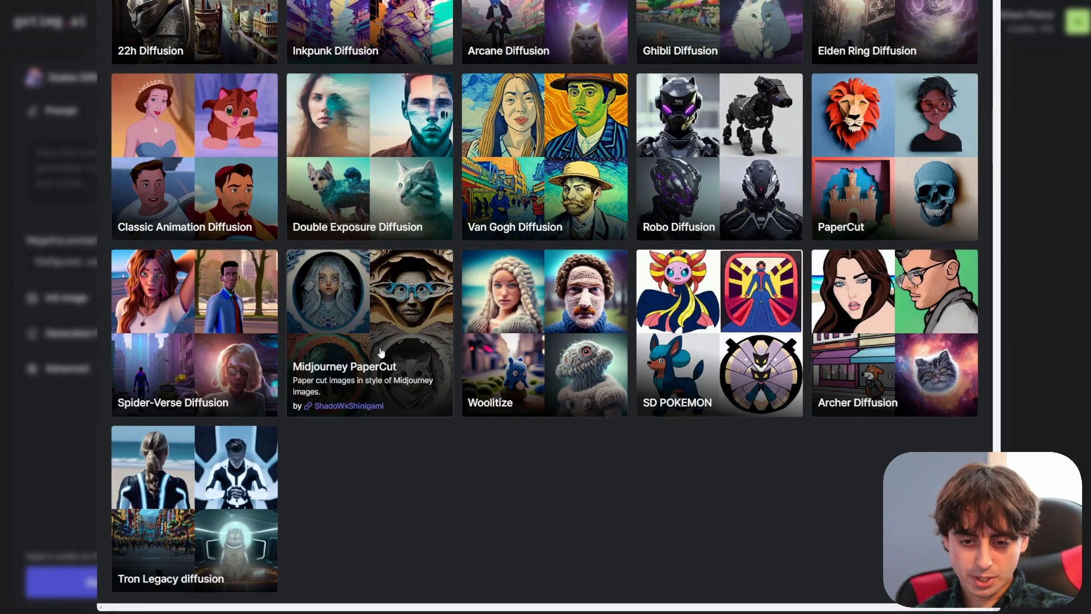
scroll(379, 353, up, 5)
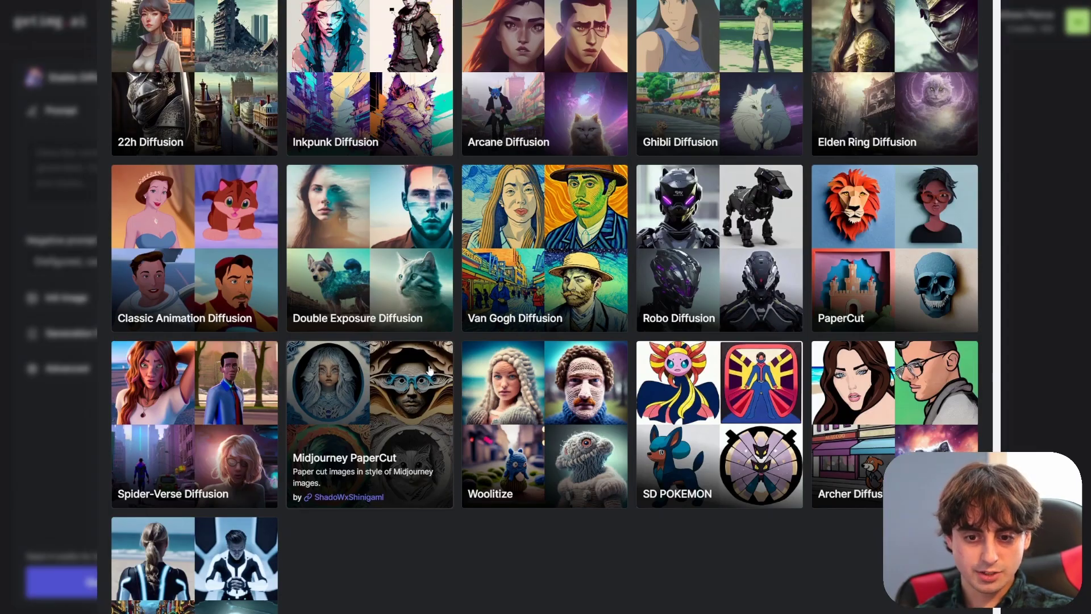
scroll(750, 361, up, 2)
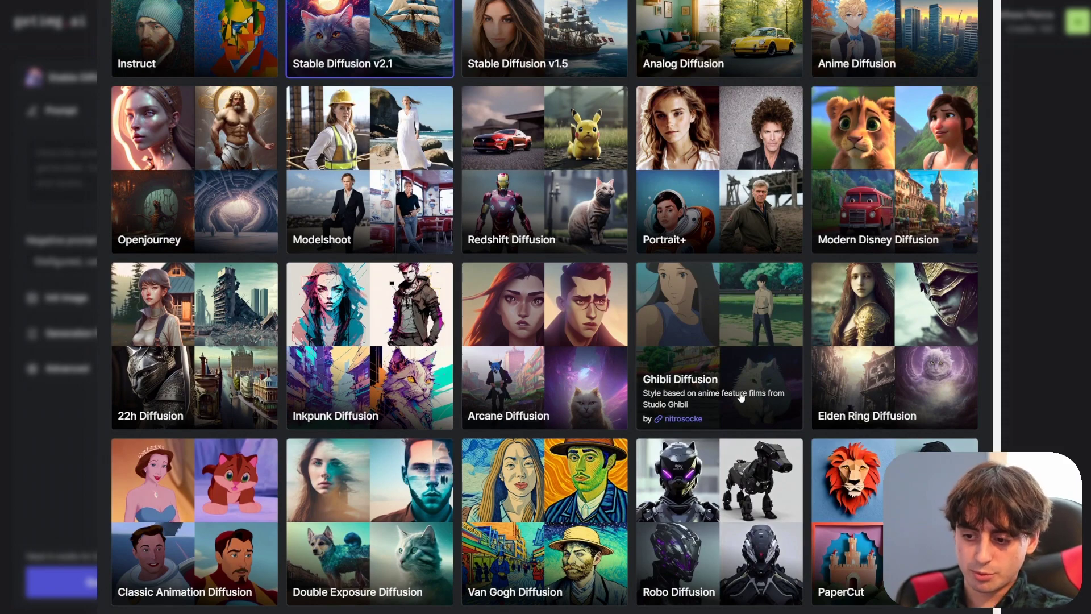
scroll(741, 396, up, 2)
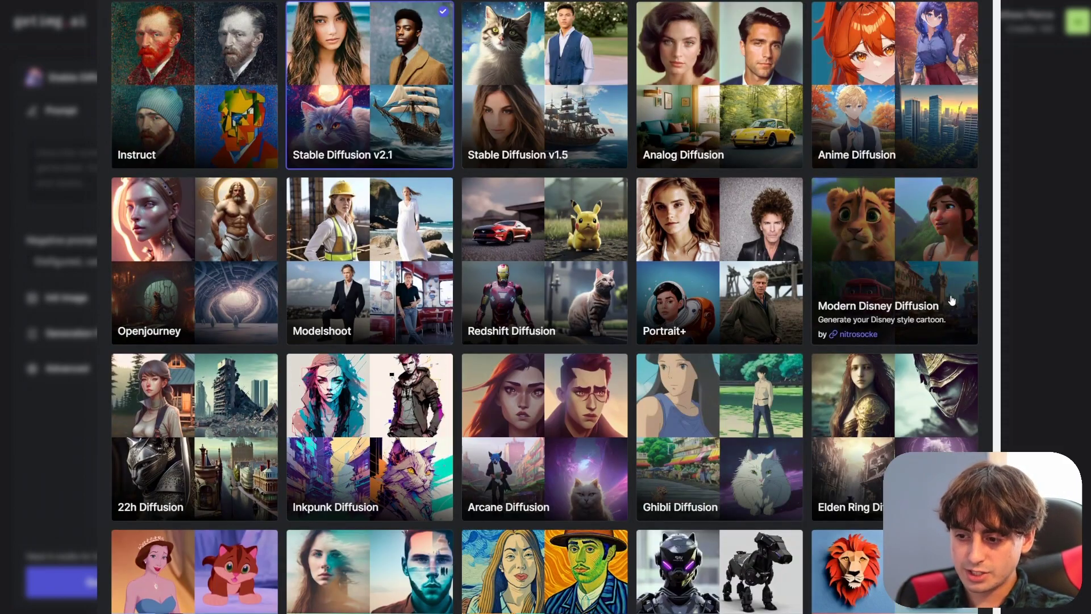
scroll(369, 236, up, 2)
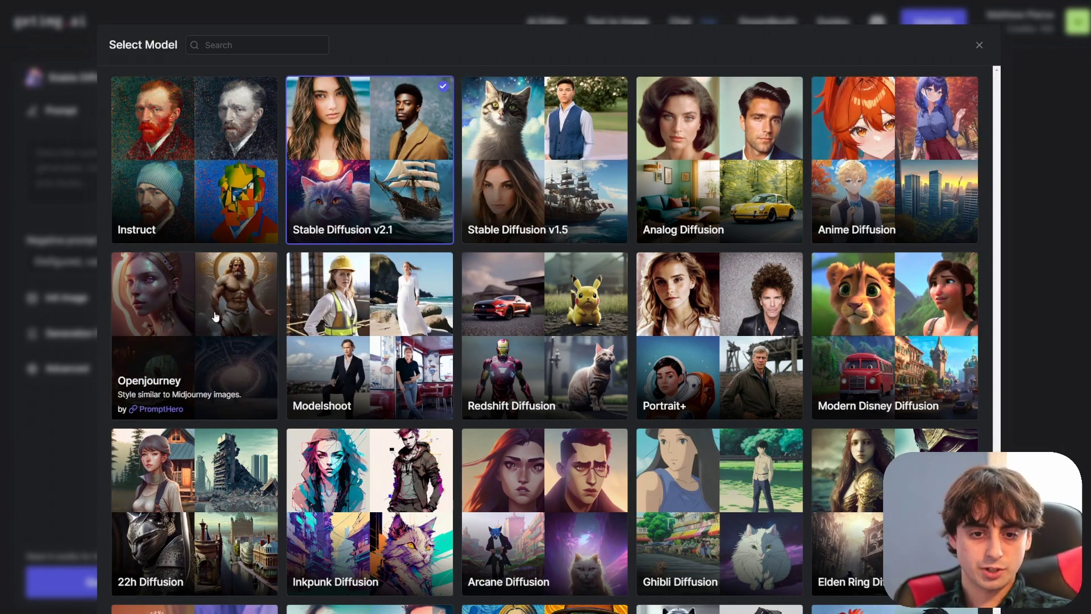
scroll(216, 317, down, 2)
scroll(690, 487, down, 10)
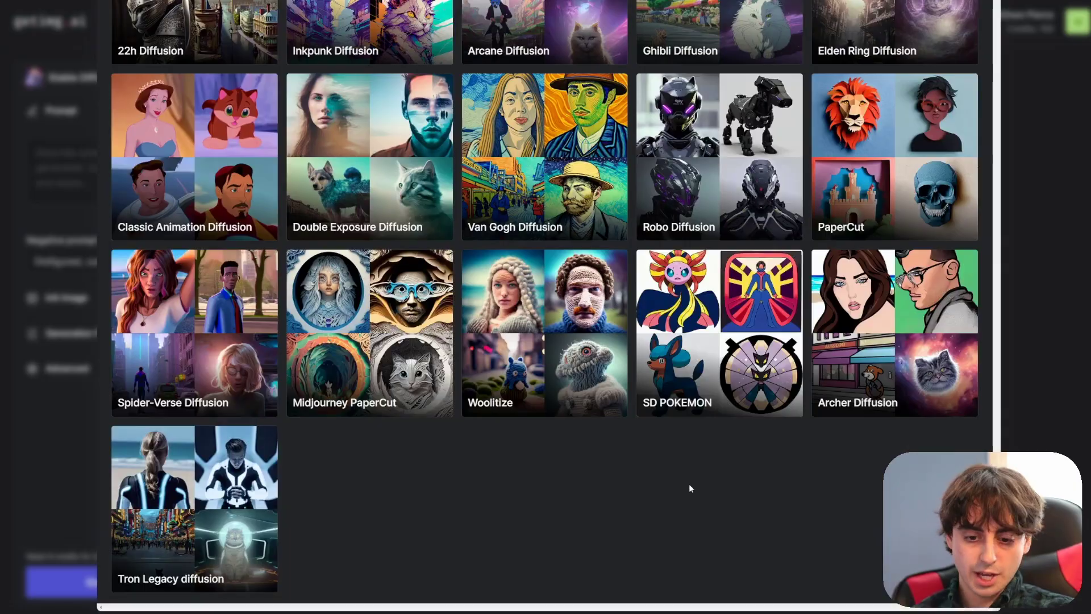
scroll(689, 487, up, 12)
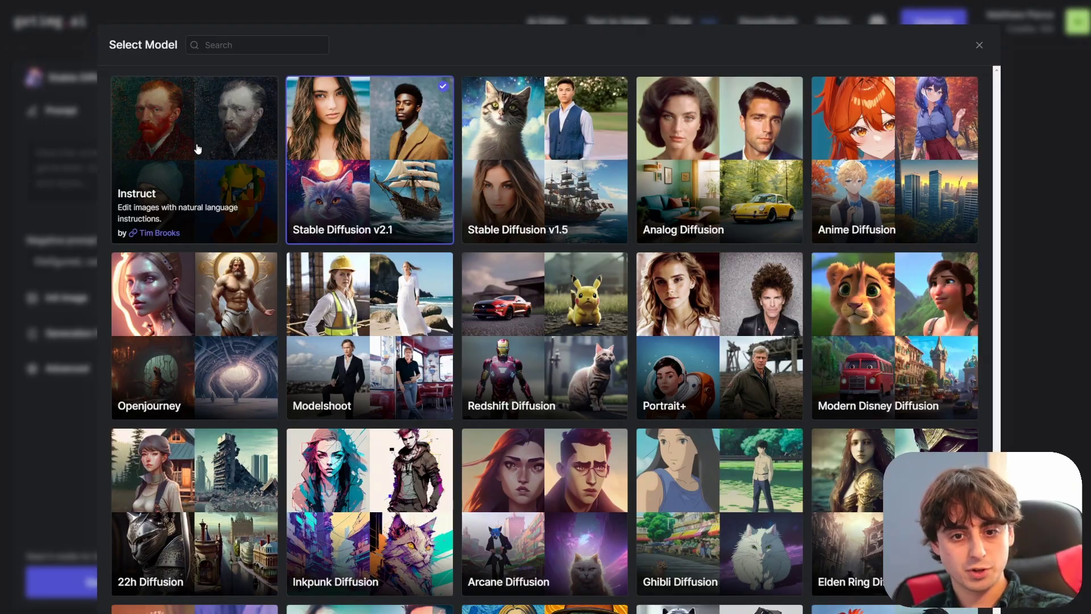
click(245, 149)
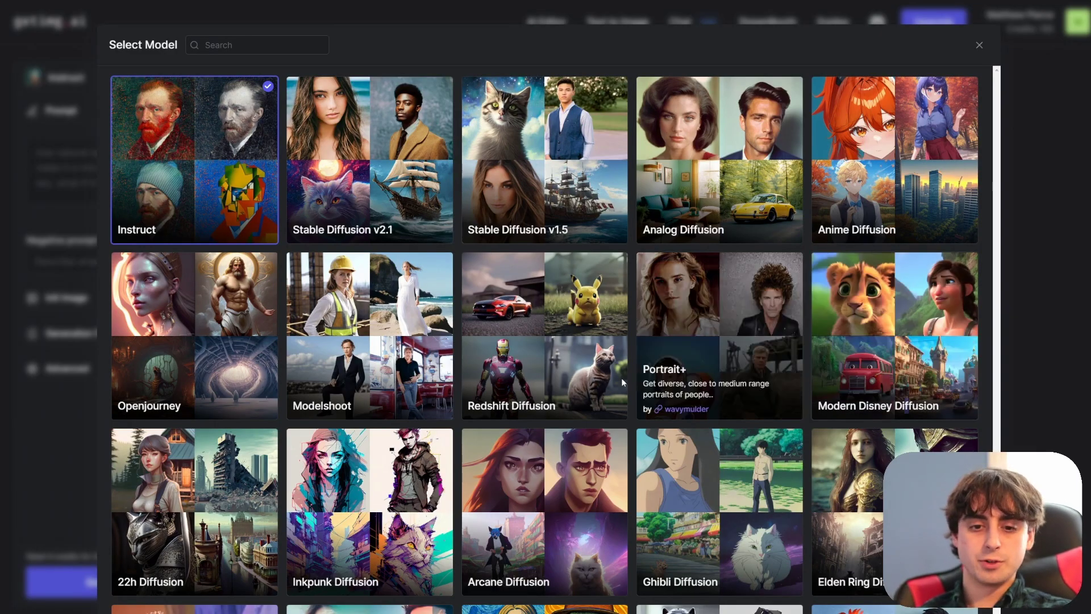
click(905, 341)
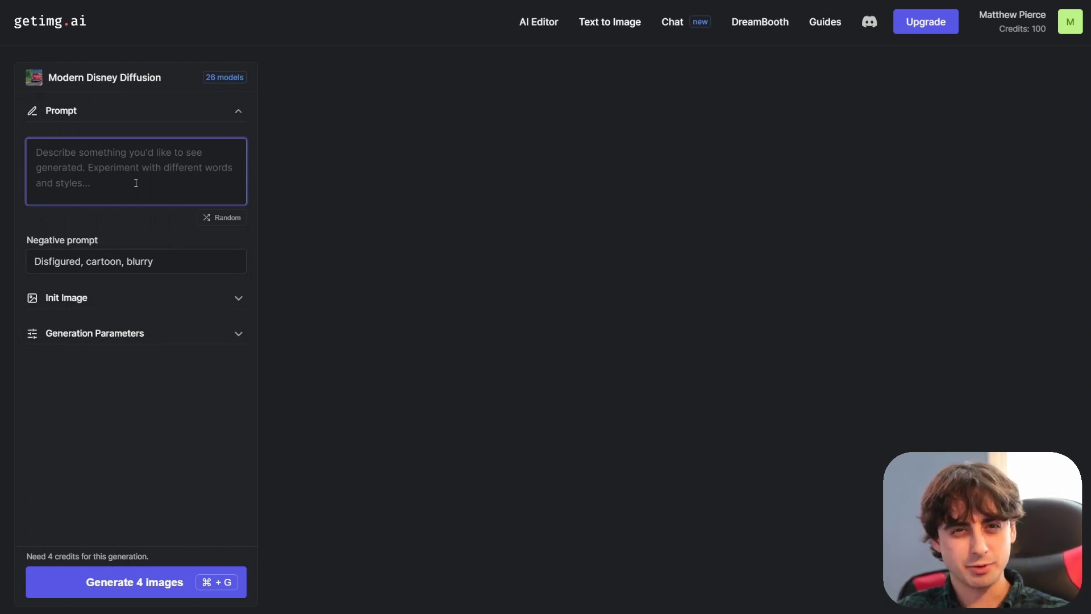
Paste the 3D-animation lemon-relaxing-on-the-beach prompt and generate four images
text(Anthropomorphic Lemon Character Relaxing on the Beach, 3D animation)
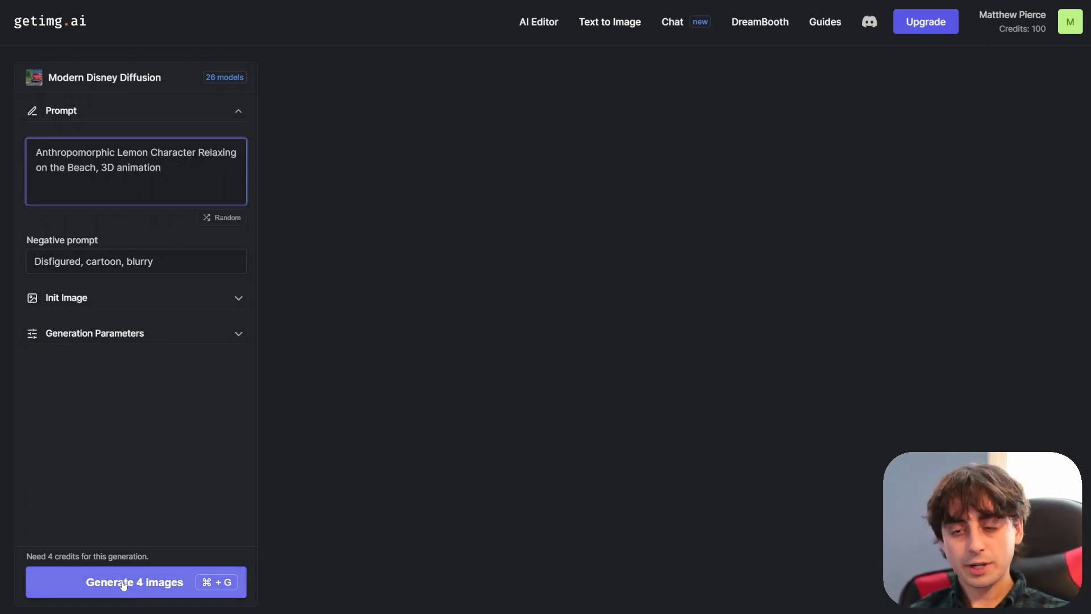
click(164, 594)
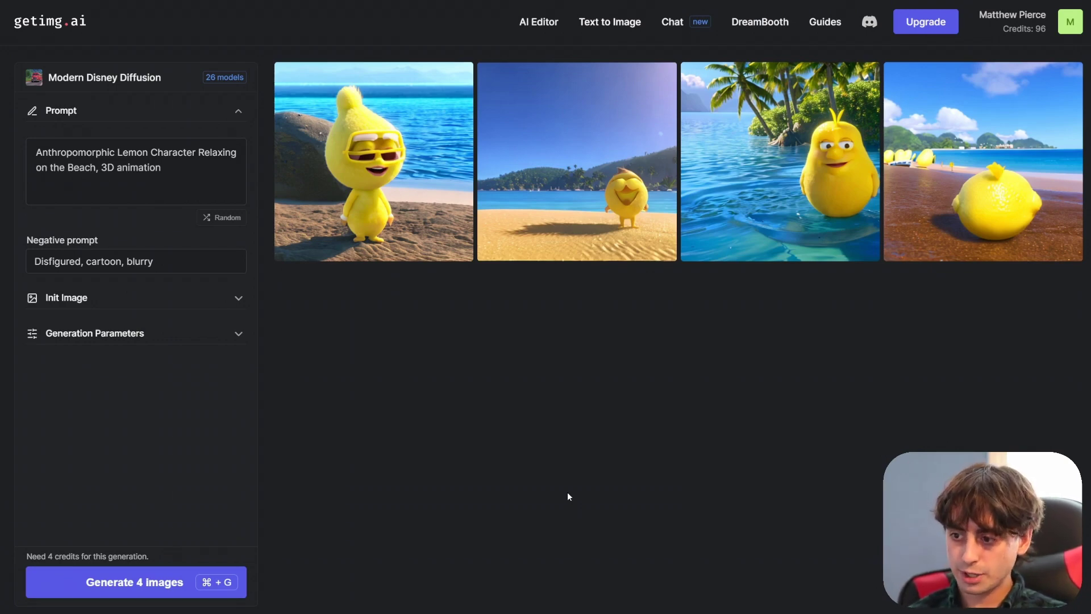
View the third lemon image's details, then close the detail view
mouse_move(853, 182)
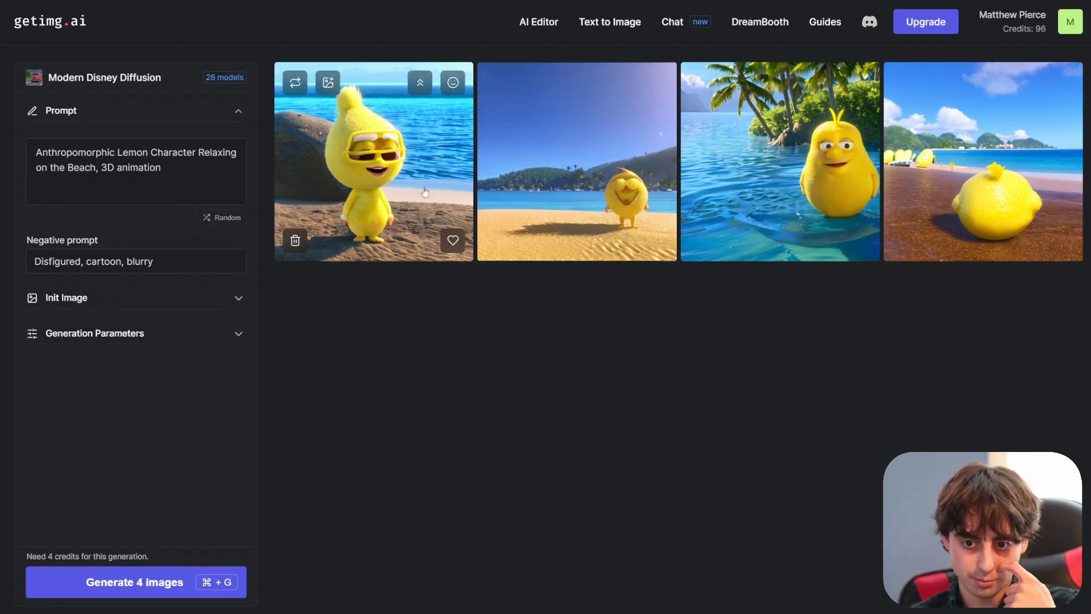
click(799, 173)
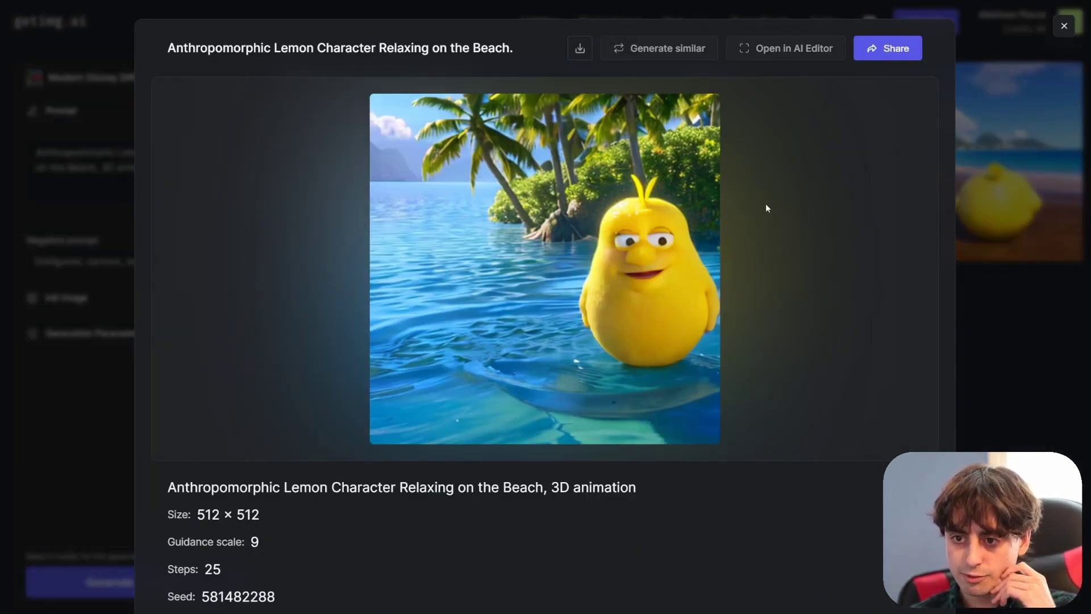
click(1006, 274)
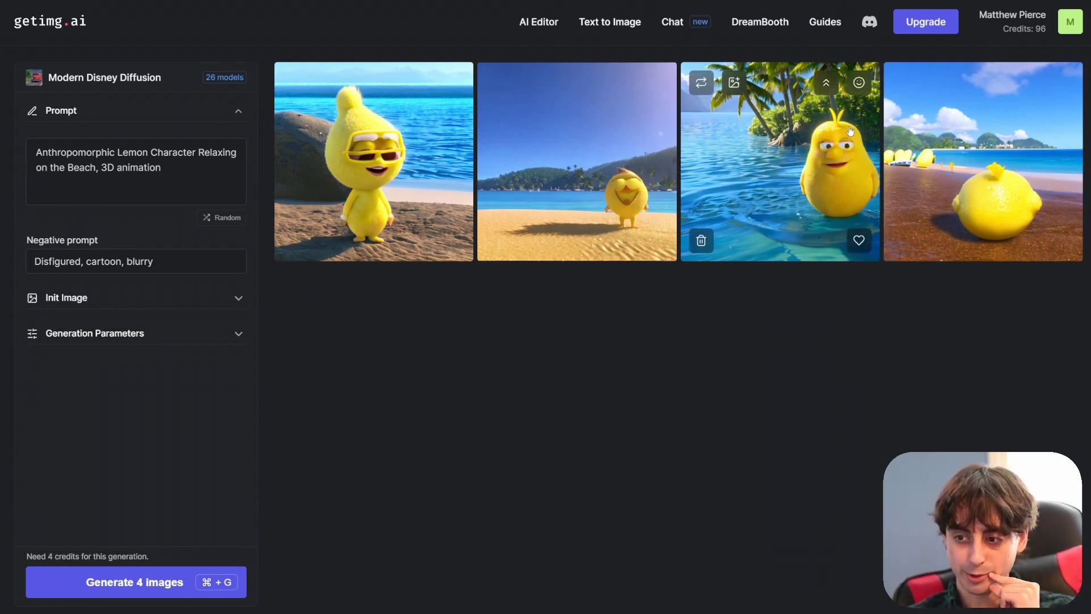
Upscale the third lemon image 4x to 2048 × 2048 with Real-ESRGAN
click(827, 82)
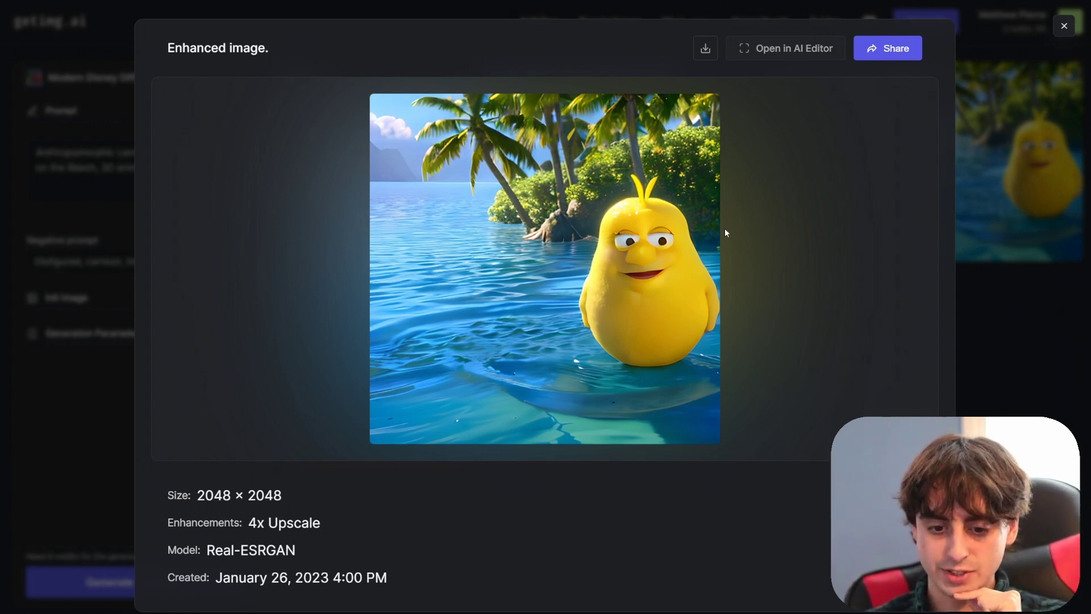
drag(303, 561, 208, 544)
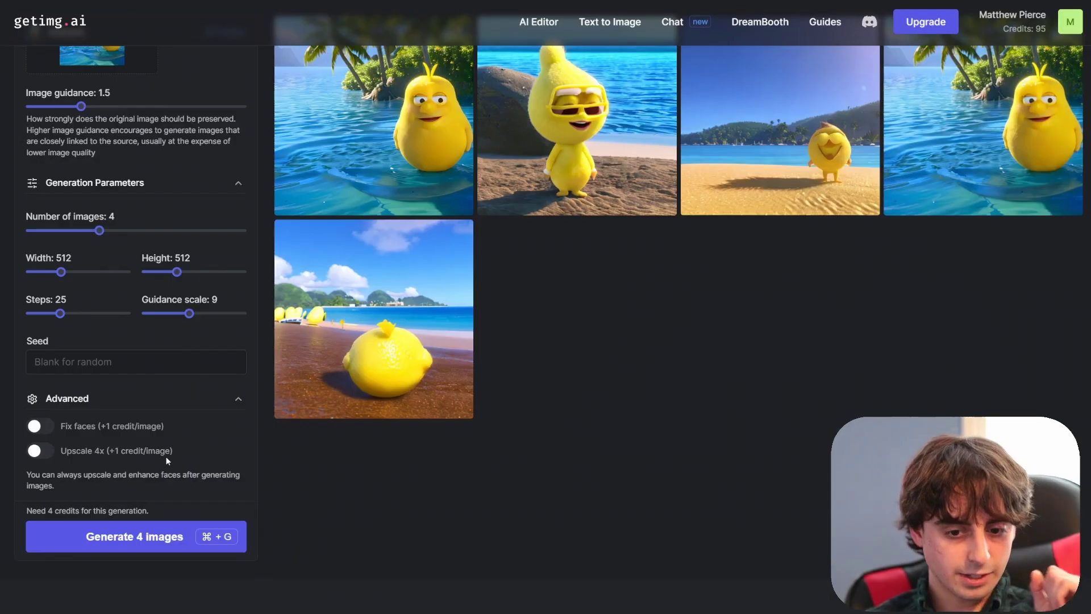
scroll(208, 447, down, 1)
Scroll up to the Instruct Prompt box and select the entire old lemon prompt
scroll(300, 475, up, 2)
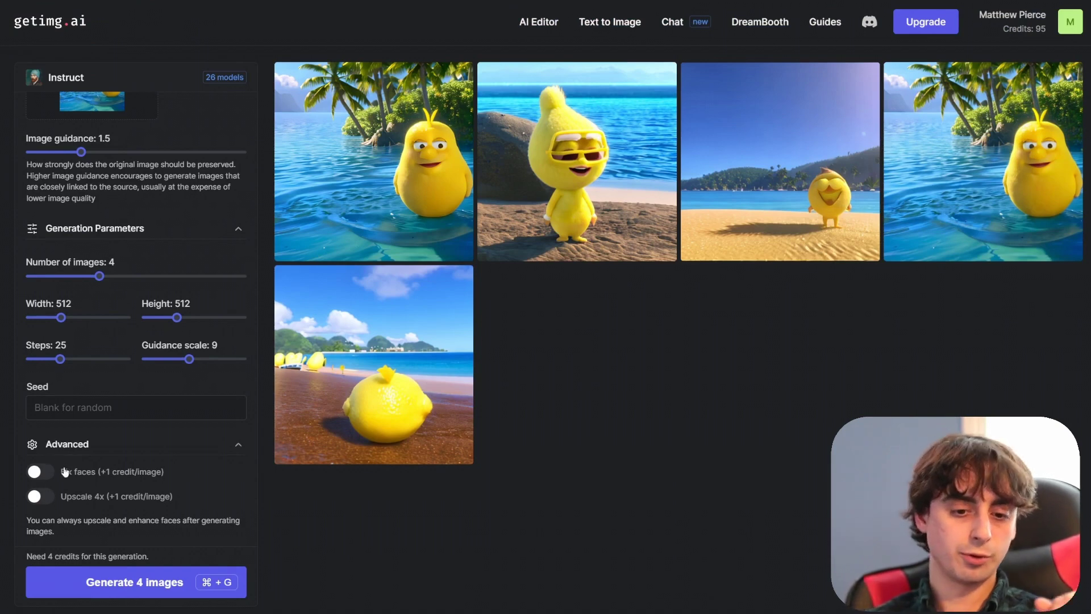
scroll(174, 472, up, 2)
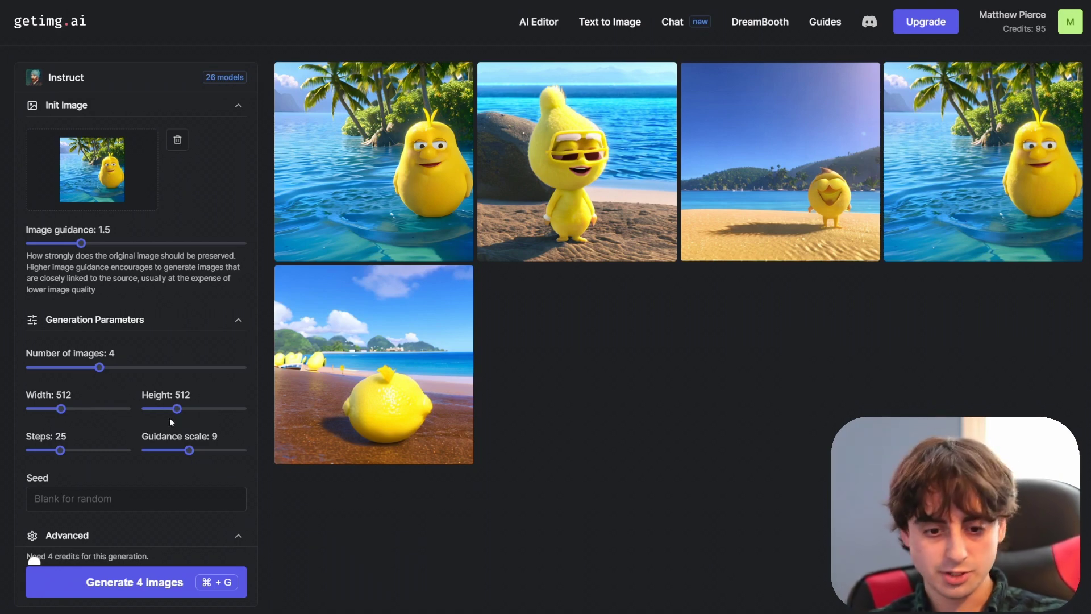
scroll(170, 422, up, 1)
scroll(156, 426, up, 3)
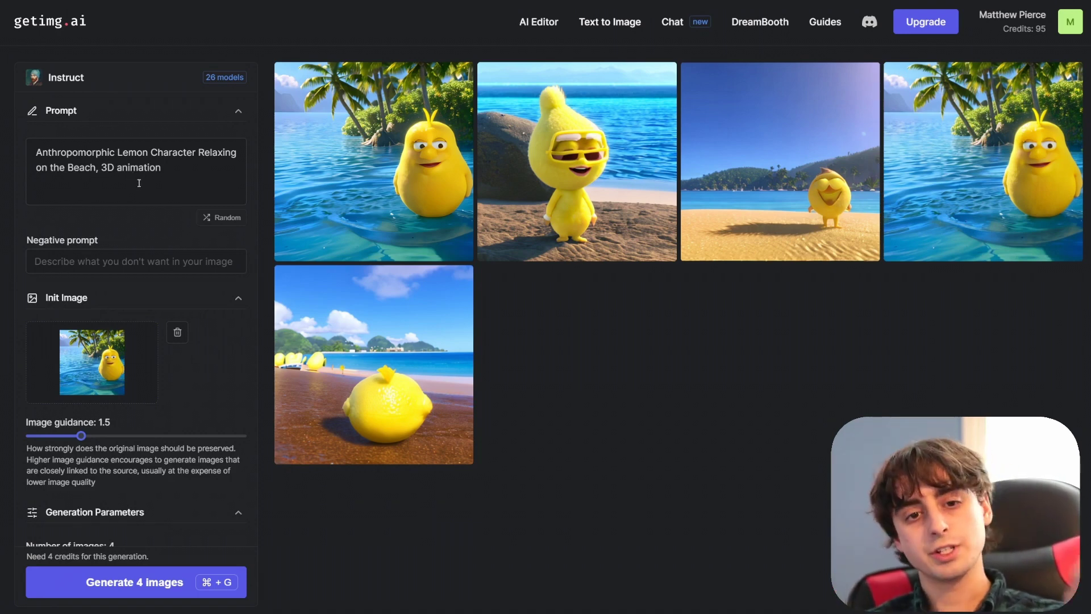
triple_click(177, 172)
Replace the prompt with the orange fruit character instruction and generate four images
key(BackSpace)
mouse_move(983, 200)
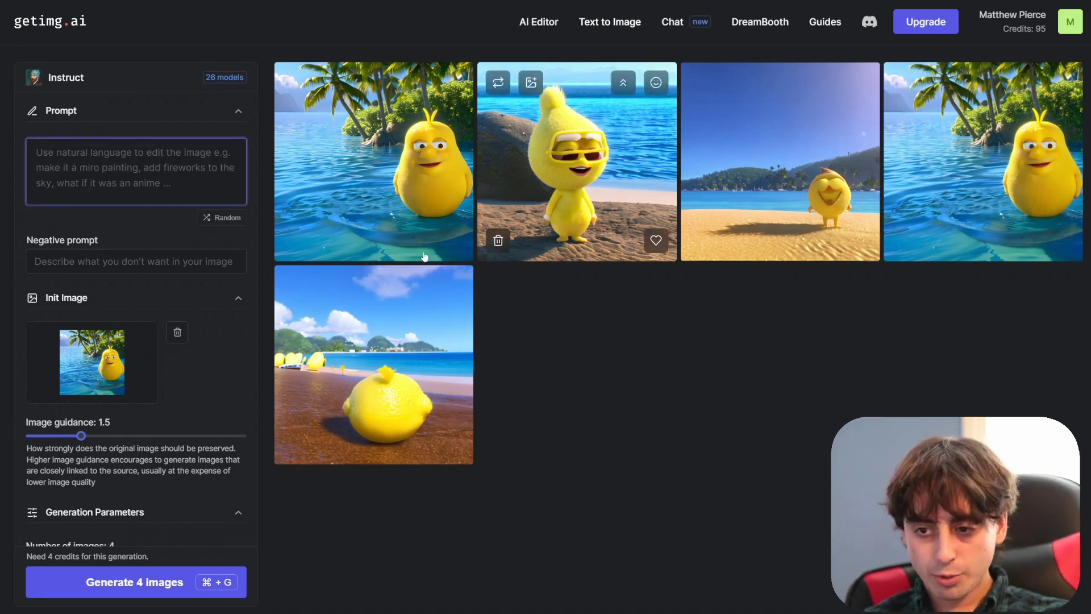
text(make the lemon character into an orange fruit character)
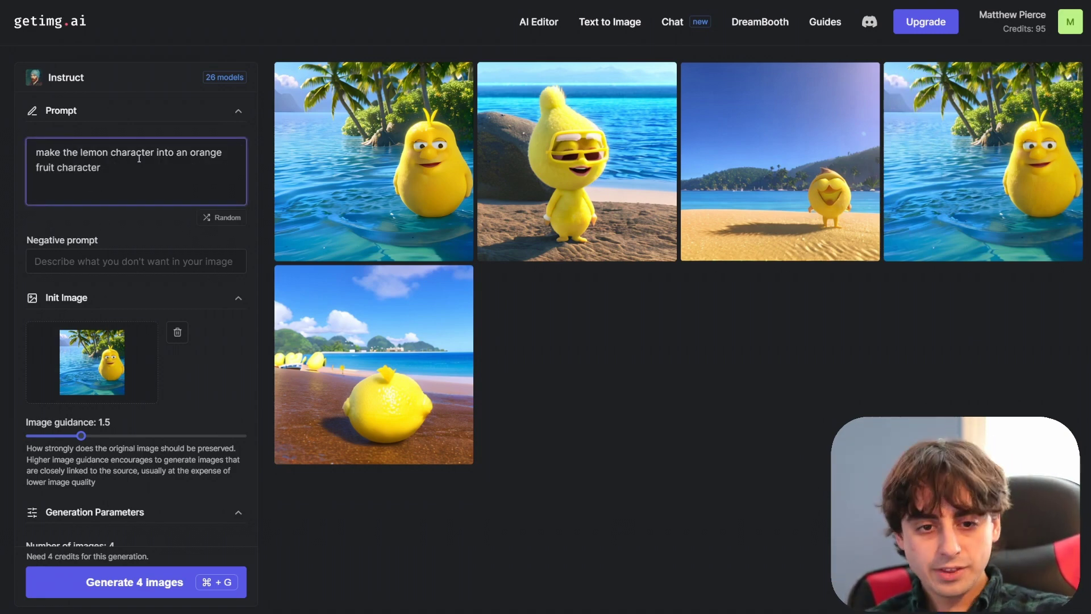
click(175, 592)
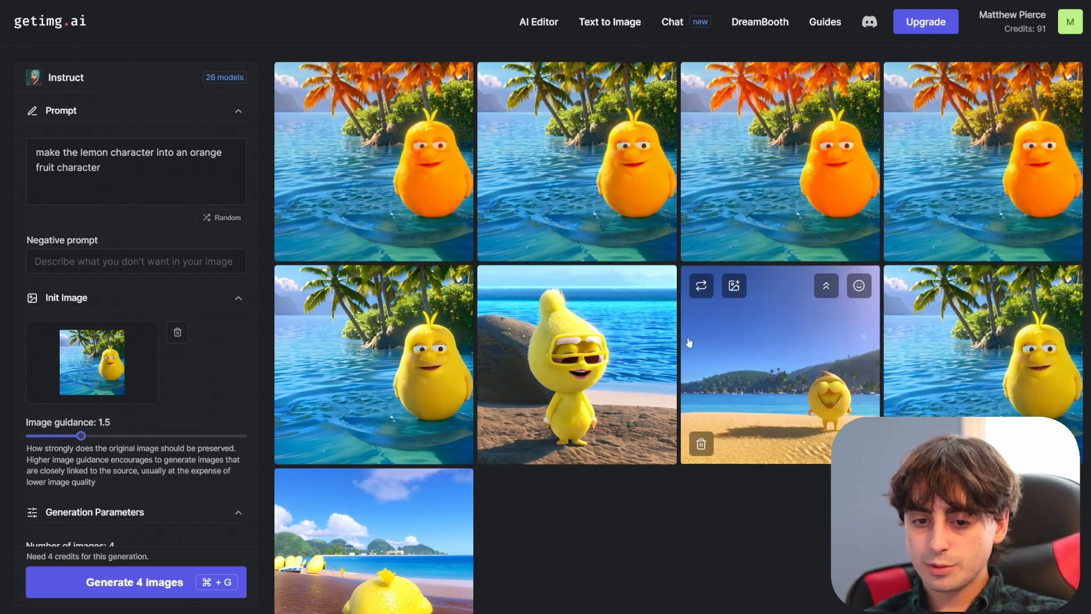
Set image guidance to 1 and guidance scale to 10, then regenerate four images
scroll(247, 425, down, 2)
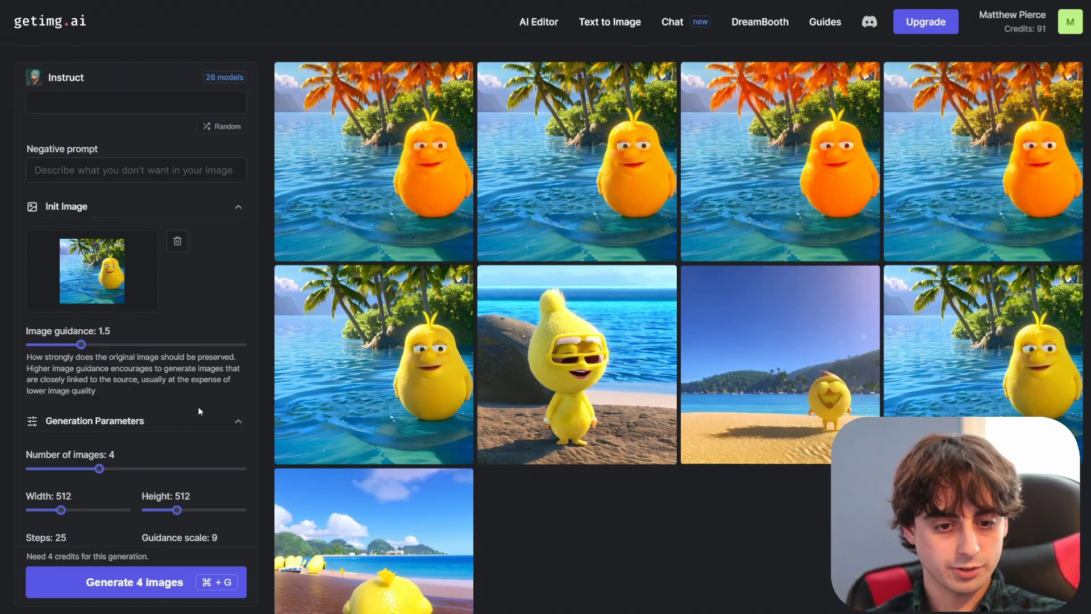
scroll(109, 372, down, 4)
scroll(108, 341, up, 3)
drag(82, 288, 26, 289)
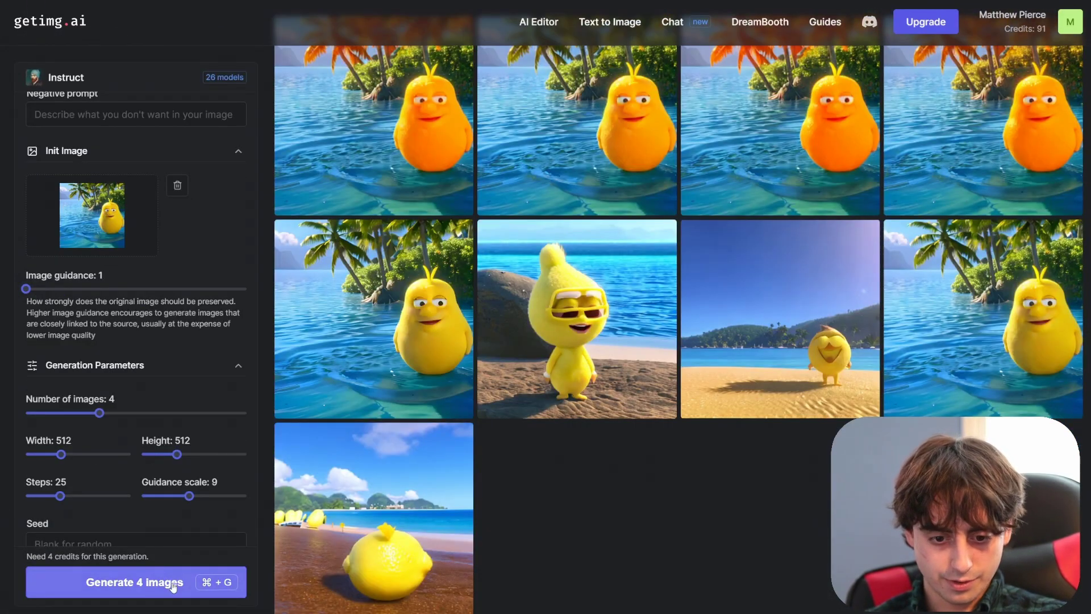
drag(190, 495, 195, 494)
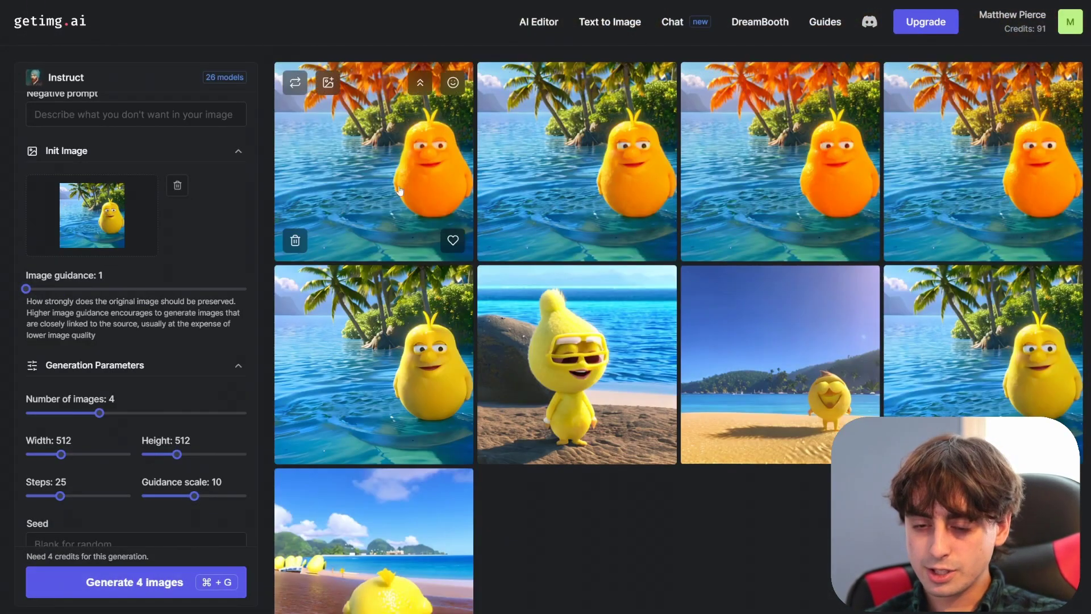
click(170, 579)
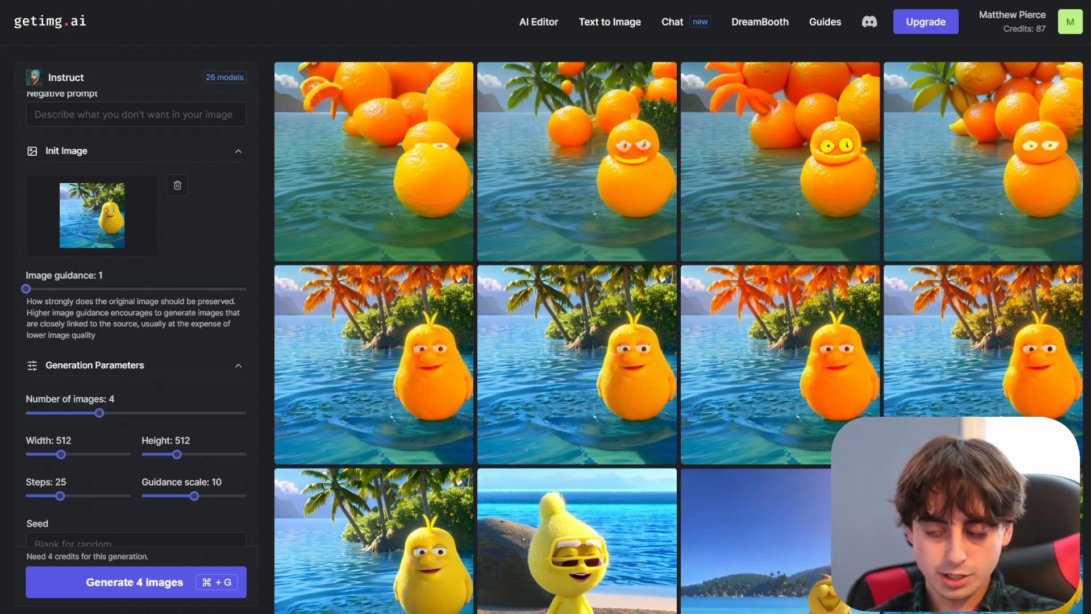
Check an orange-character result's settings, close it, then bring up the Select Model gallery
click(1007, 141)
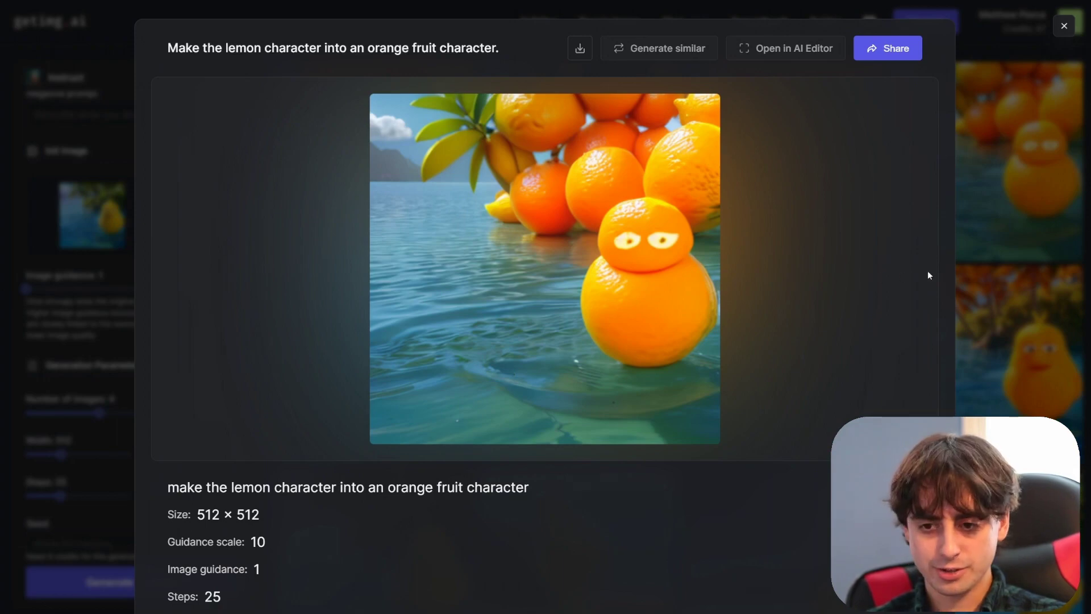
click(966, 299)
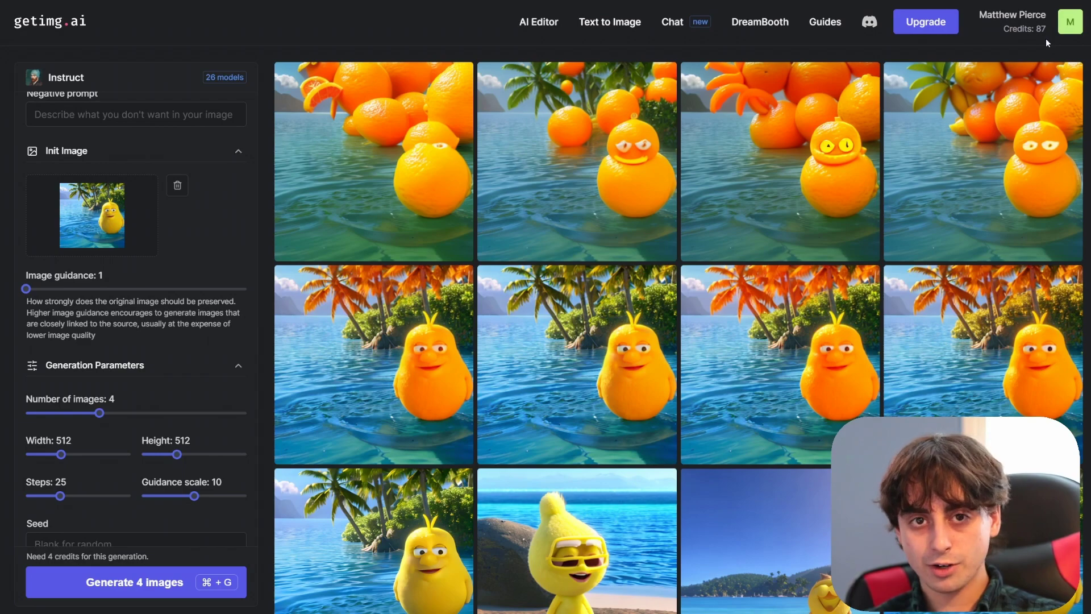
scroll(886, 275, down, 8)
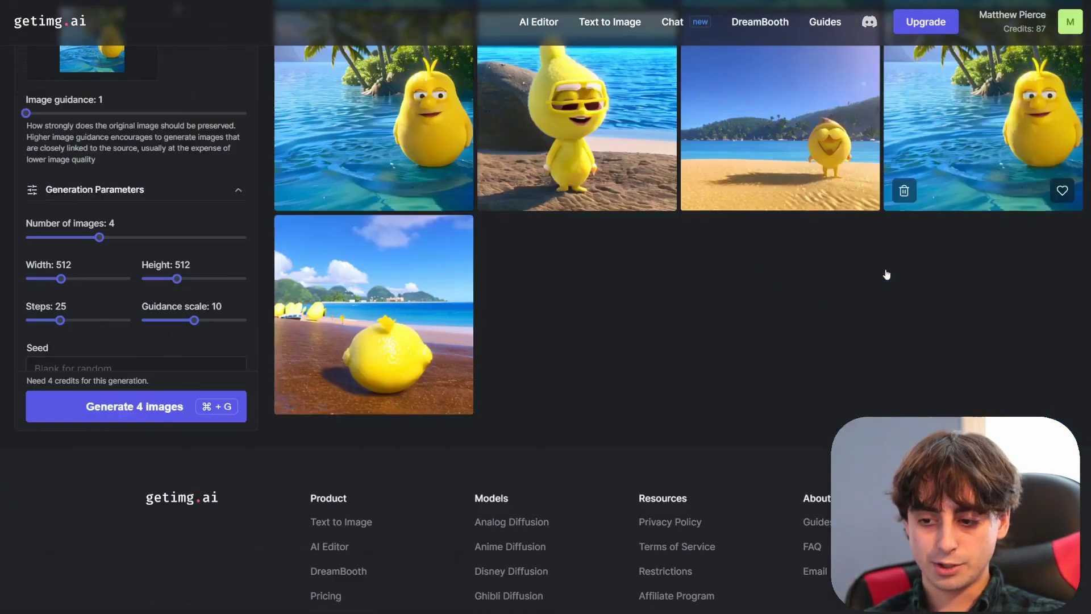
scroll(887, 274, up, 8)
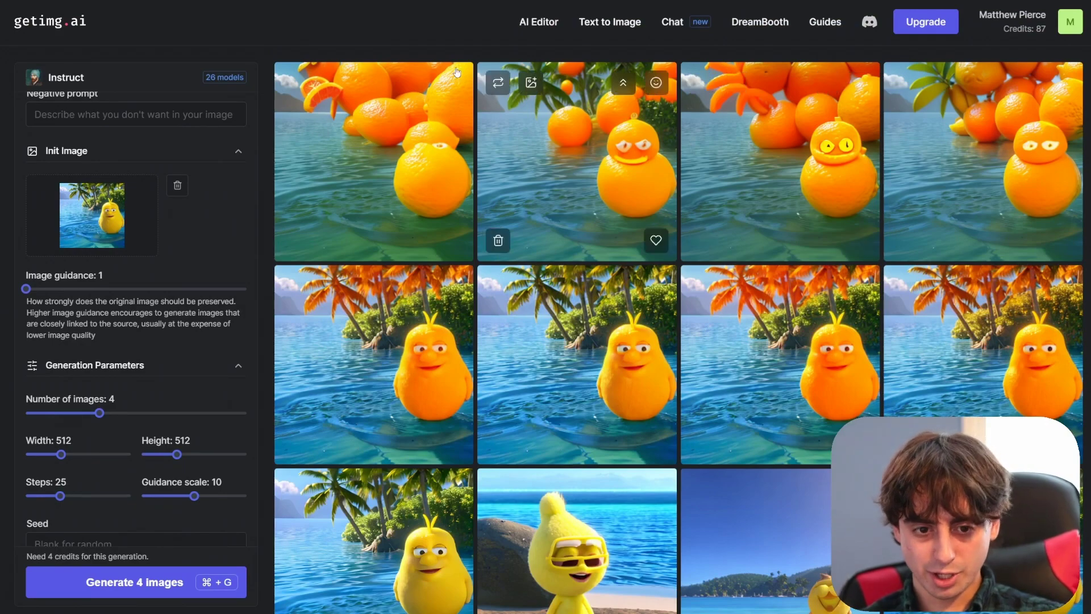
click(224, 78)
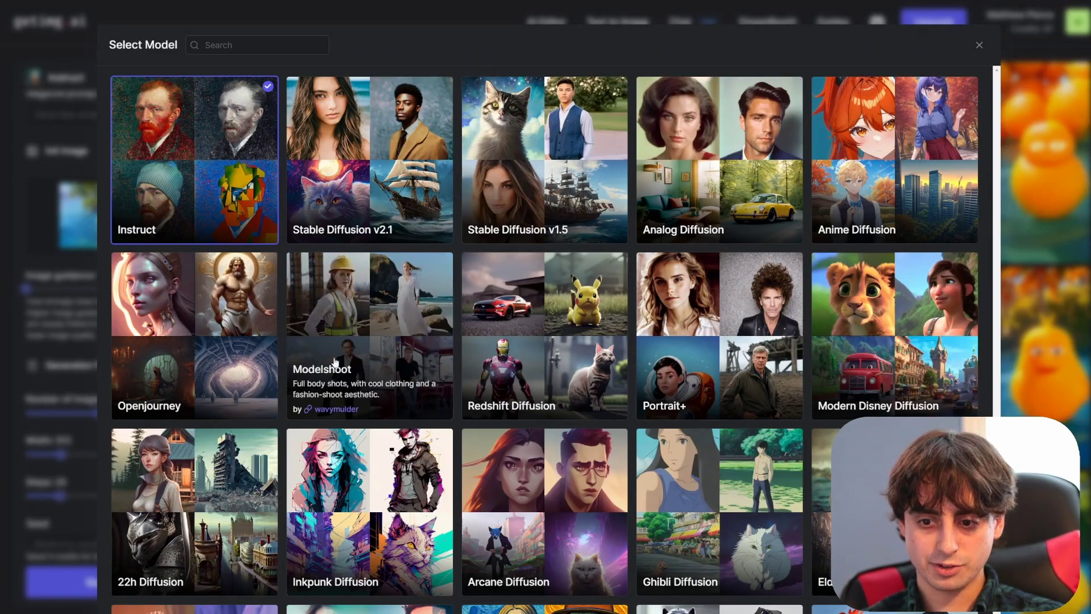
Dismiss the Select Model gallery with Esc, keeping Instruct as the model
scroll(366, 341, down, 5)
scroll(500, 281, up, 5)
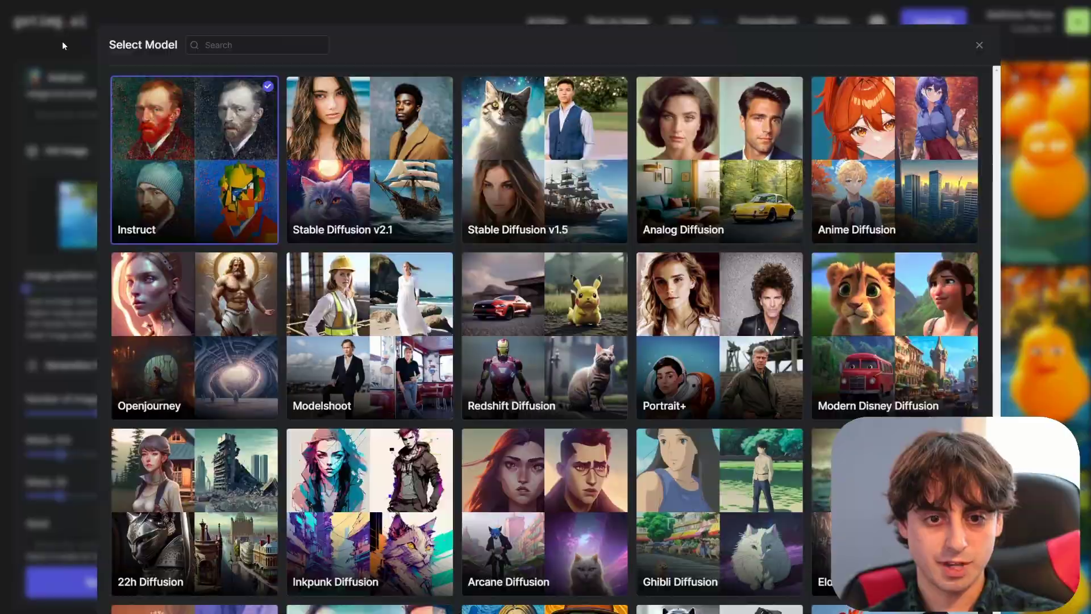
key(Escape)
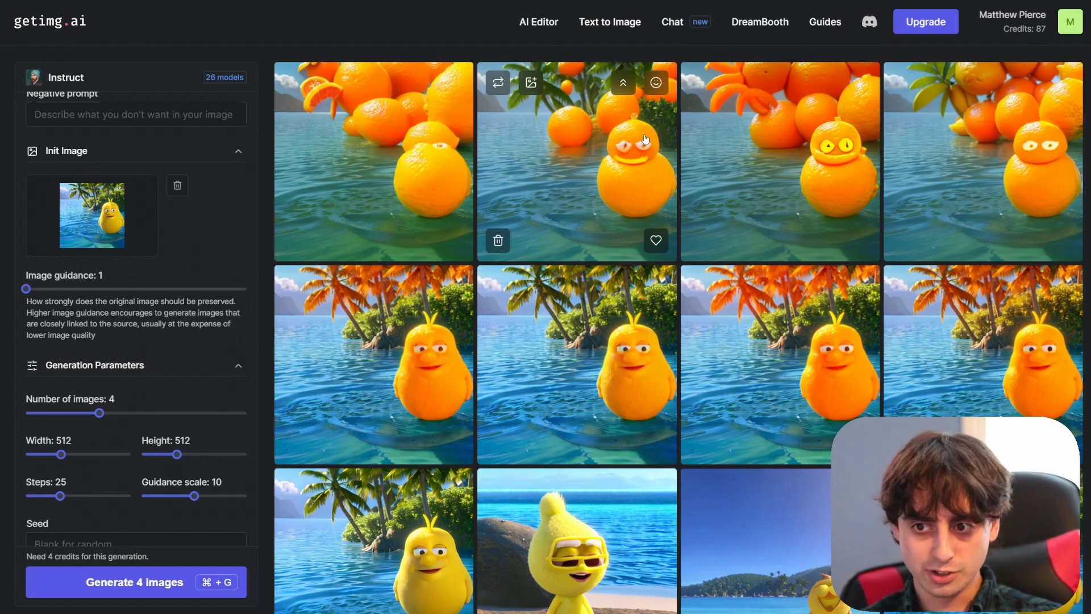
Create a new Untitled AI Editor project and close the Discord invitation popup
click(536, 24)
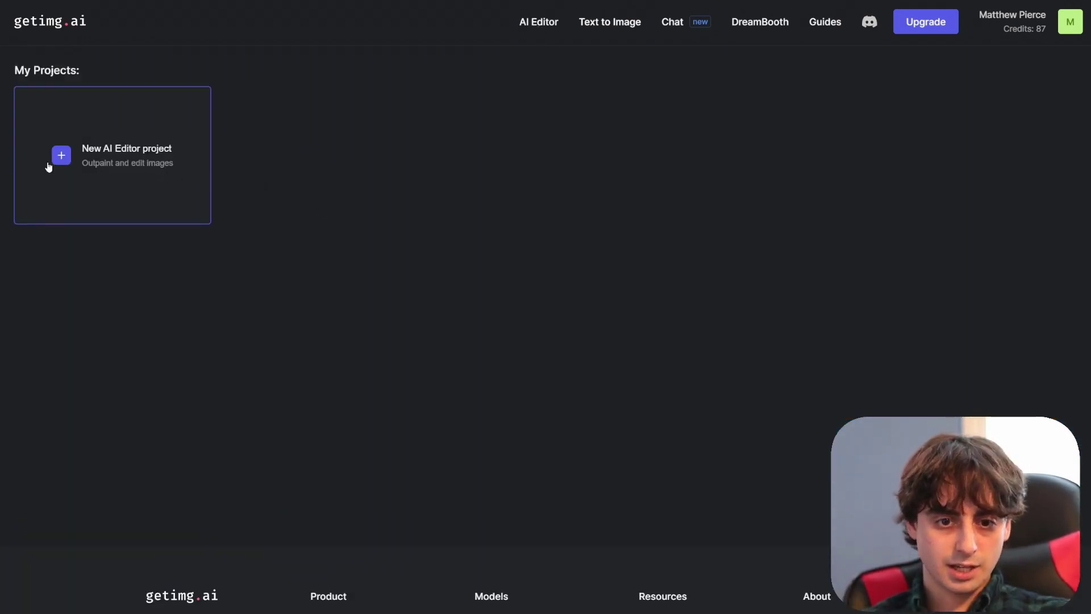
click(93, 169)
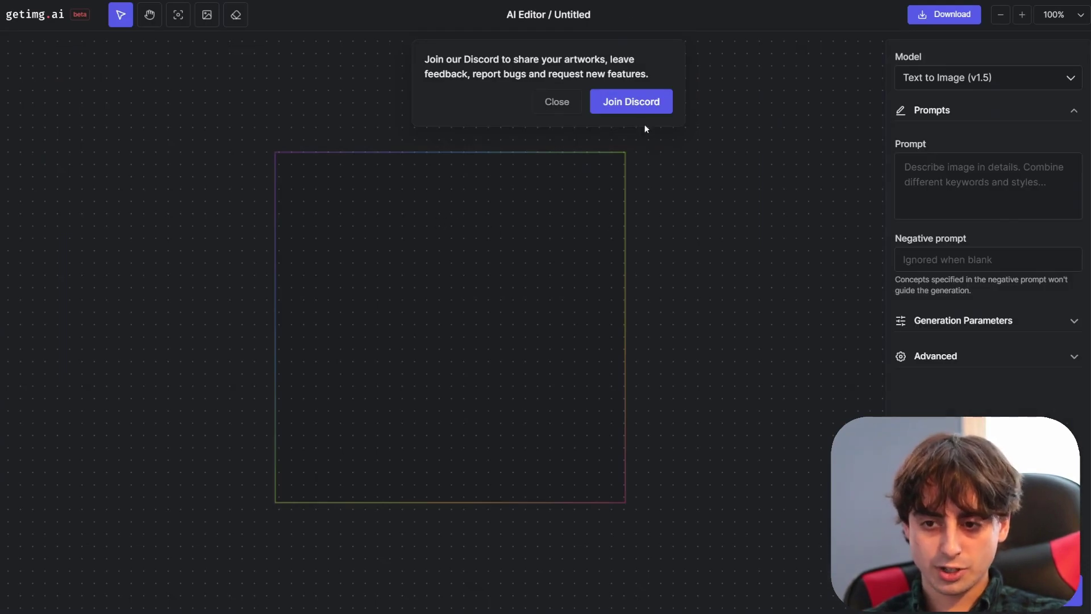
click(556, 102)
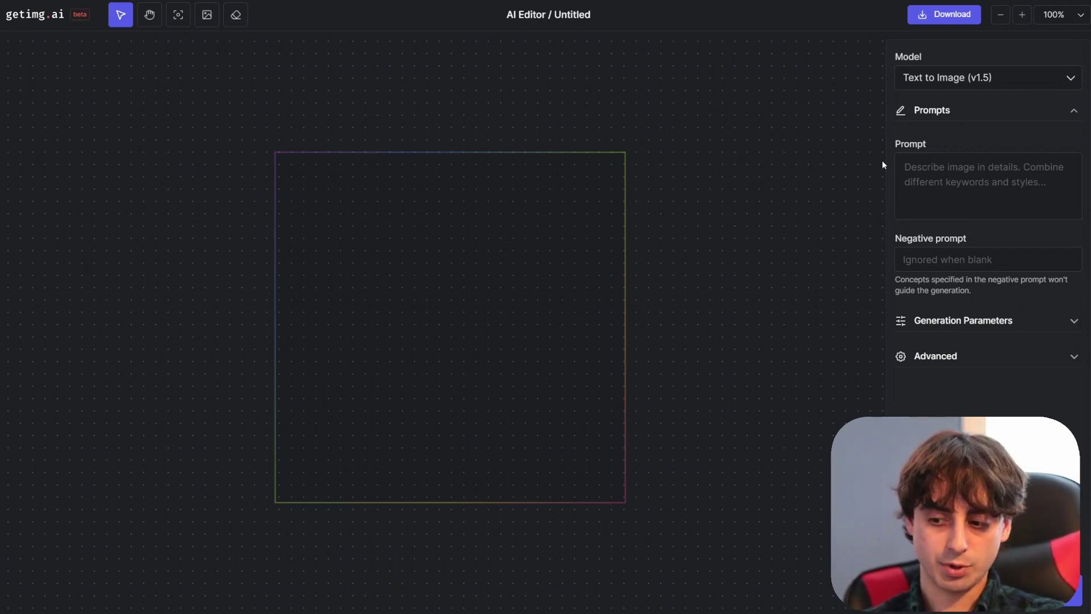
scroll(606, 278, up, 3)
Drag the empty canvas frame right, left, then right and up
scroll(629, 276, down, 5)
scroll(731, 284, up, 3)
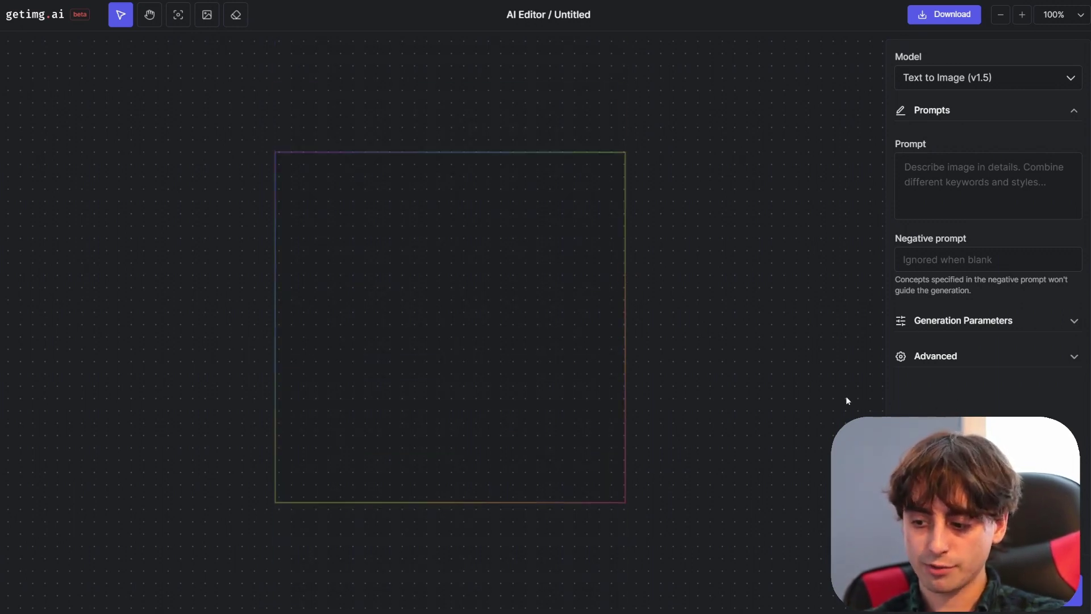
drag(521, 297, 559, 283)
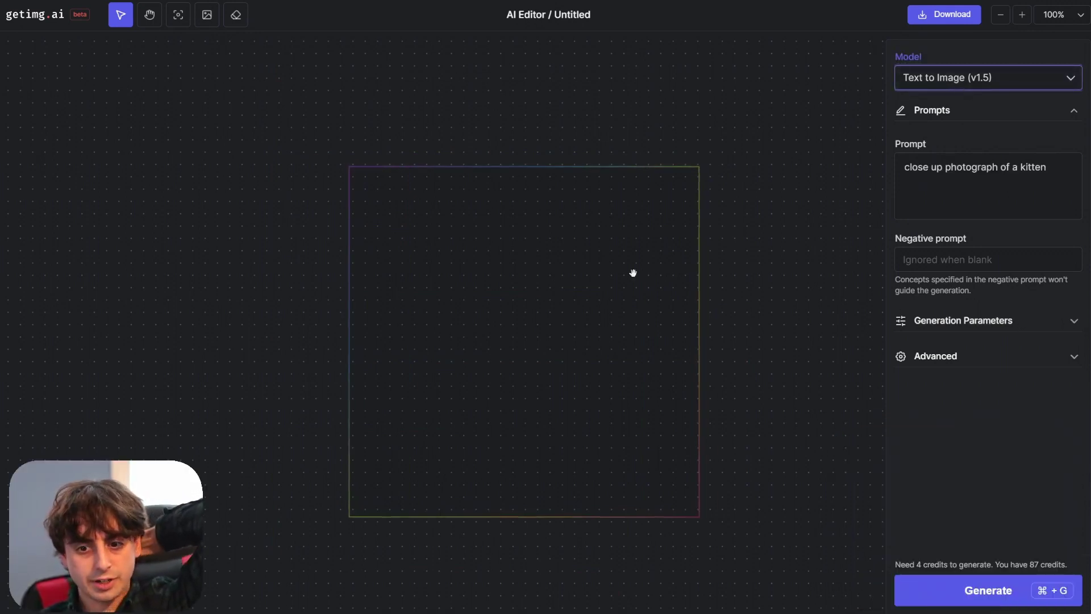
drag(630, 272, 516, 278)
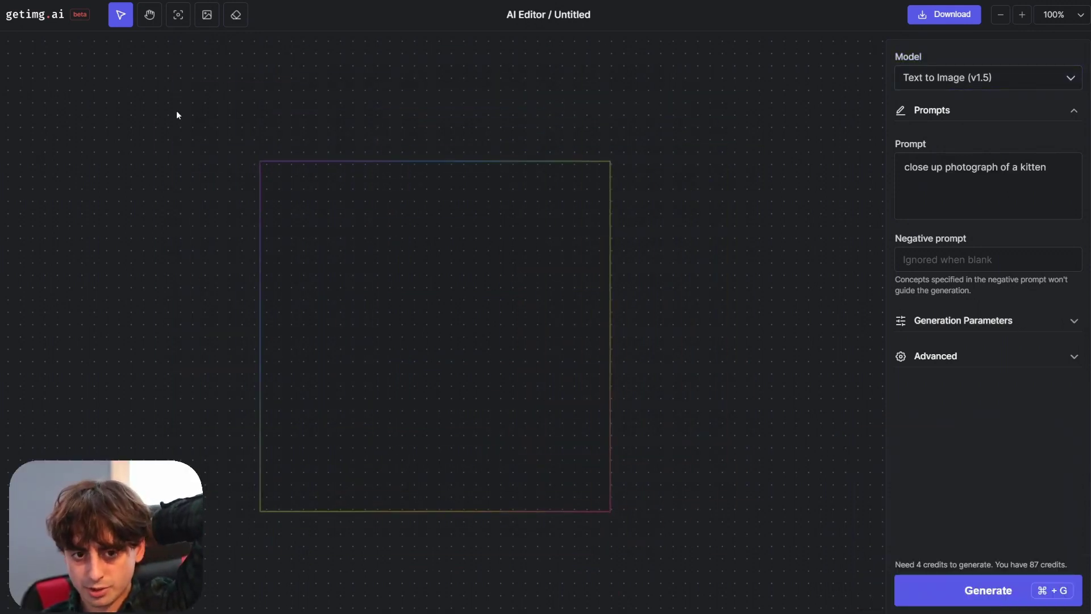
drag(401, 215, 569, 199)
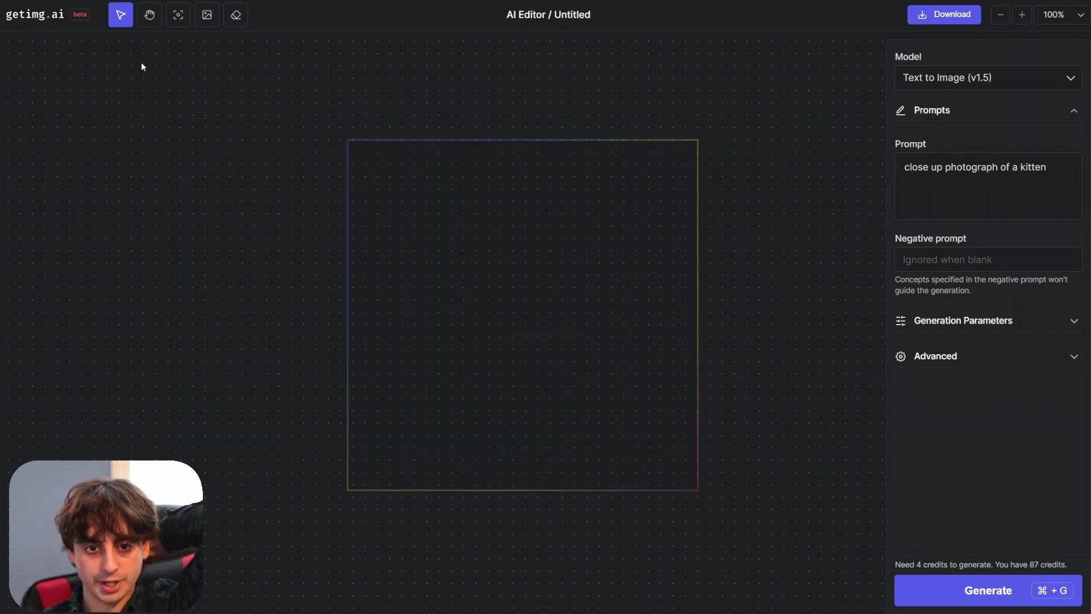
Try the Pan and Eraser tools, return to Select, and show the editor model list
click(150, 17)
drag(516, 121, 455, 90)
key(v)
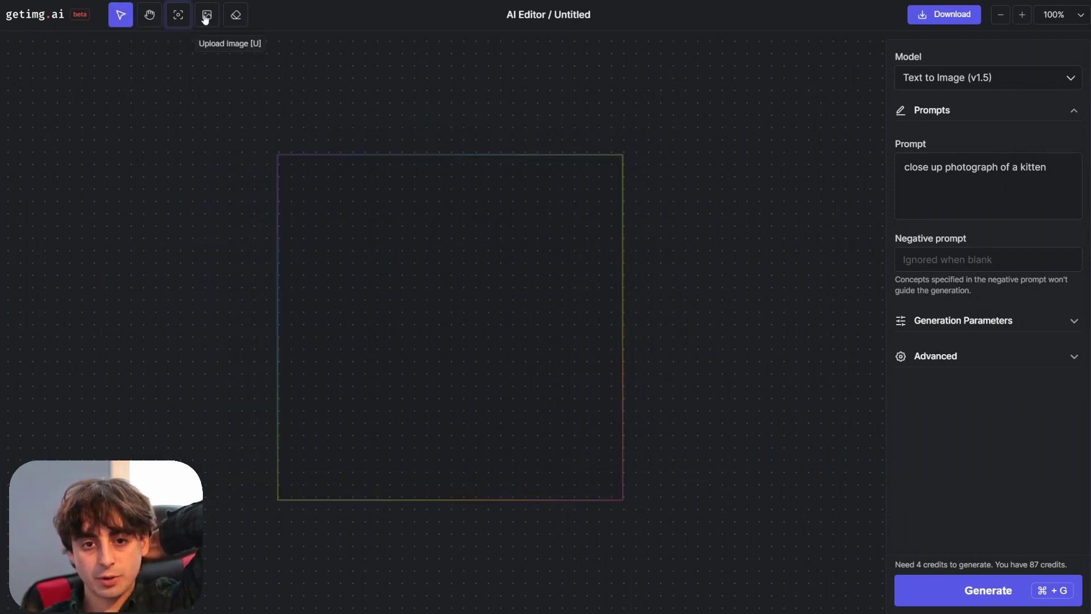
click(234, 17)
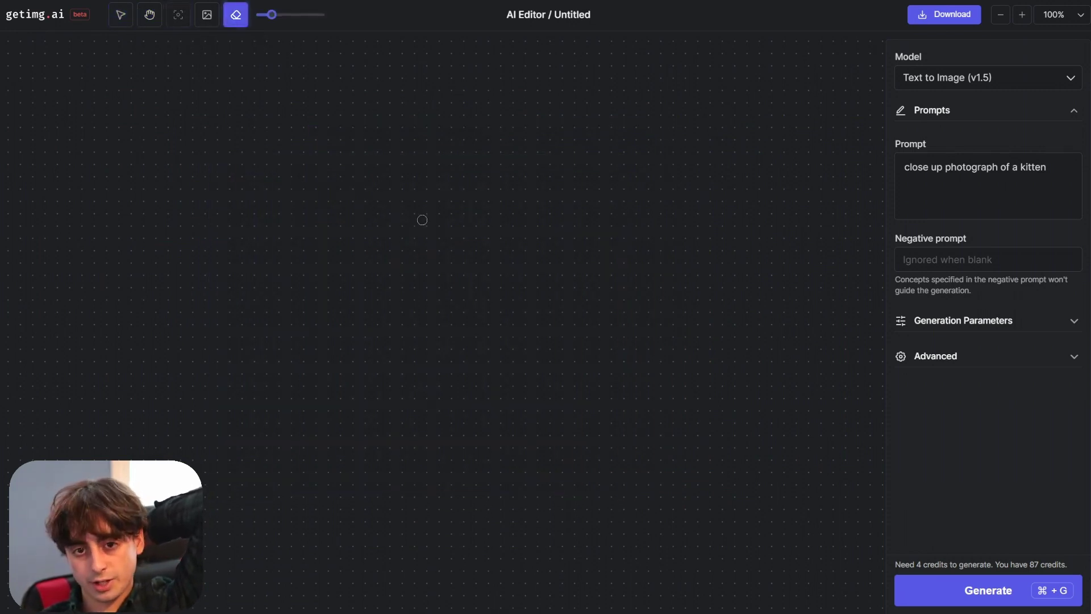
key(v)
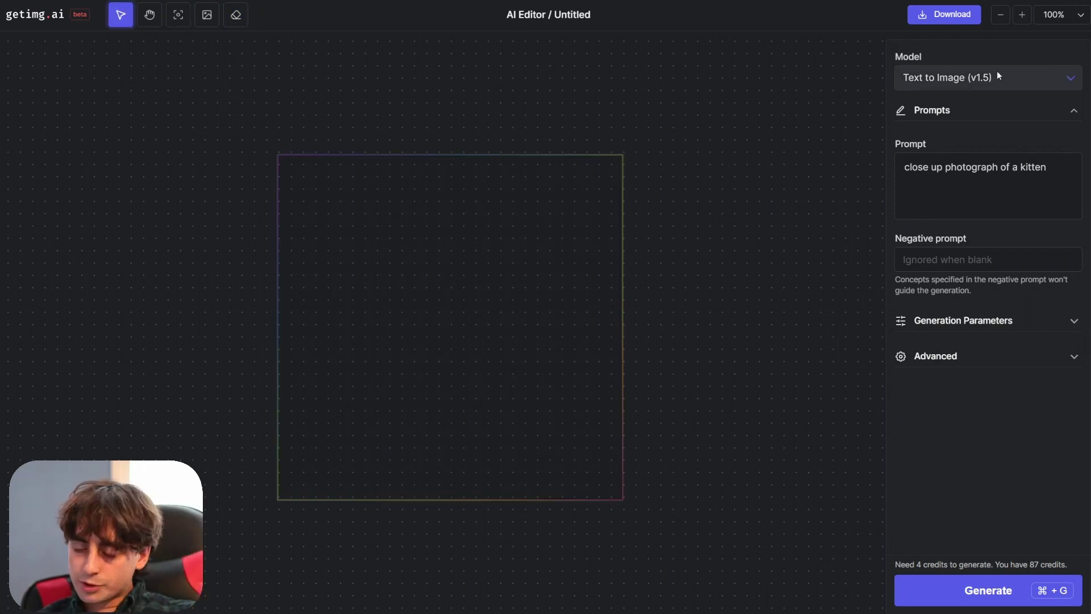
click(977, 78)
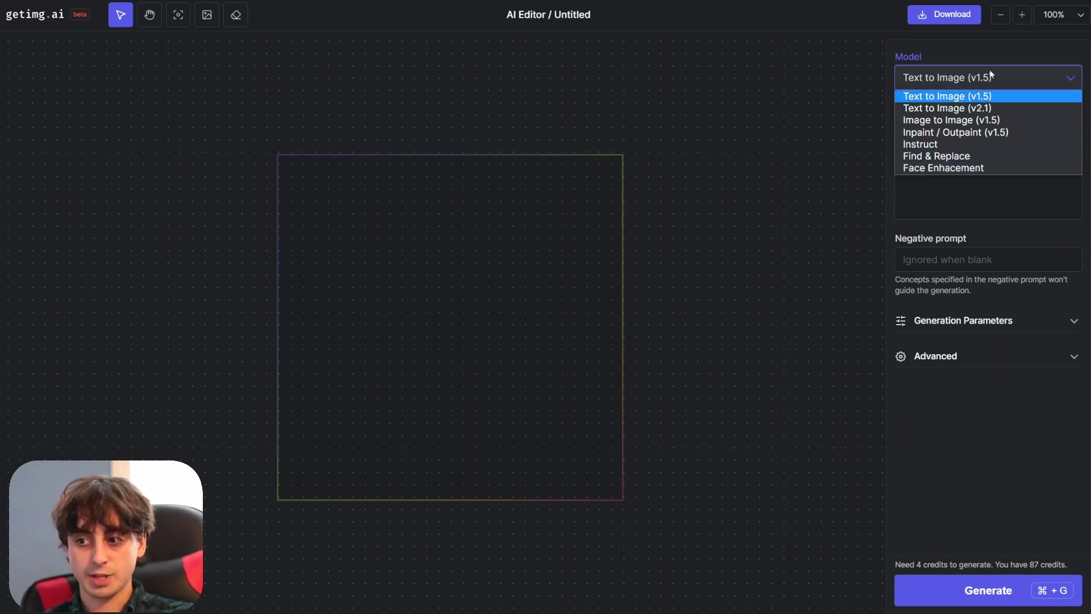
Choose Text to Image (v1.5) again so the model dropdown closes unchanged
click(963, 84)
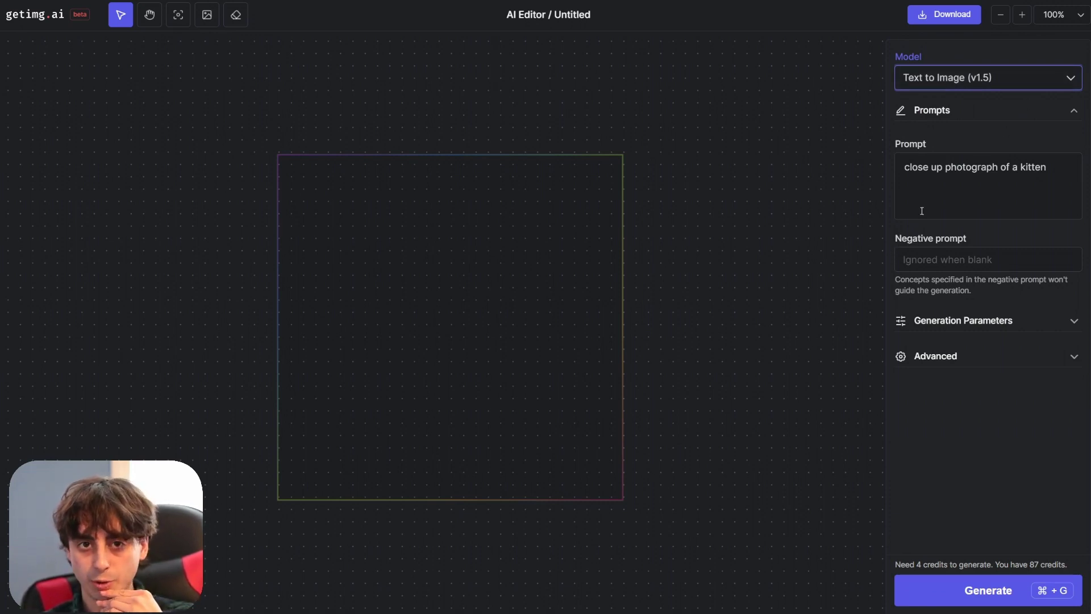
Expand and collapse the Generation Parameters and Advanced settings to review them
click(984, 325)
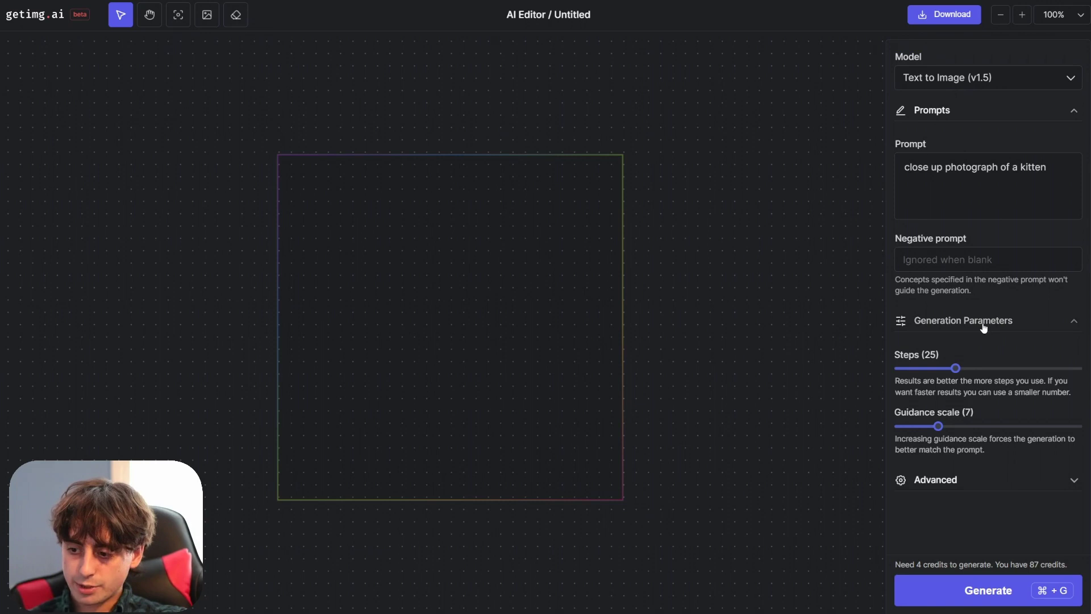
click(983, 327)
click(966, 362)
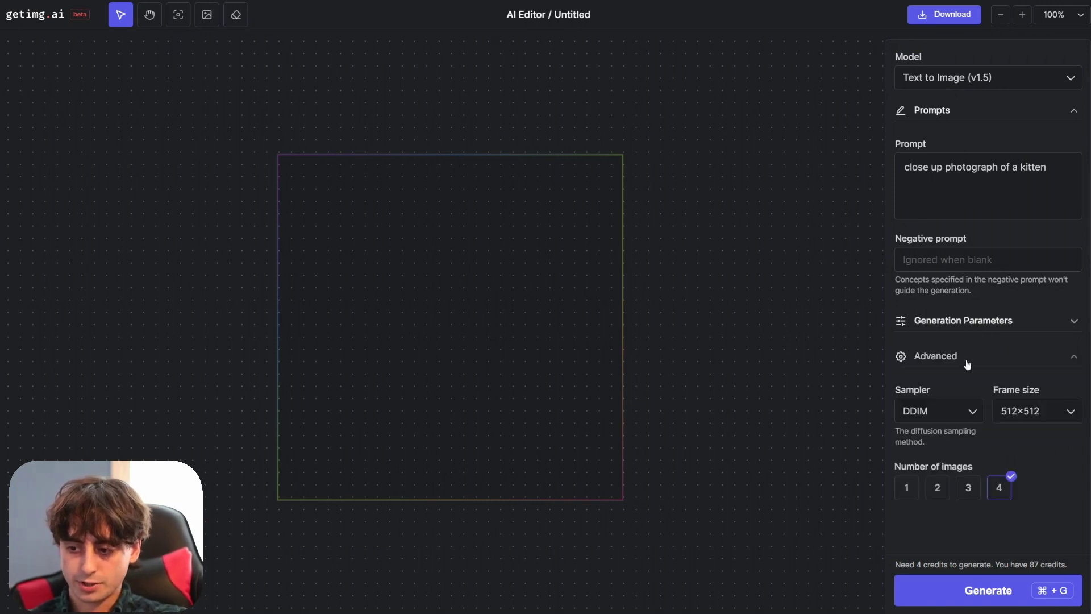
click(966, 361)
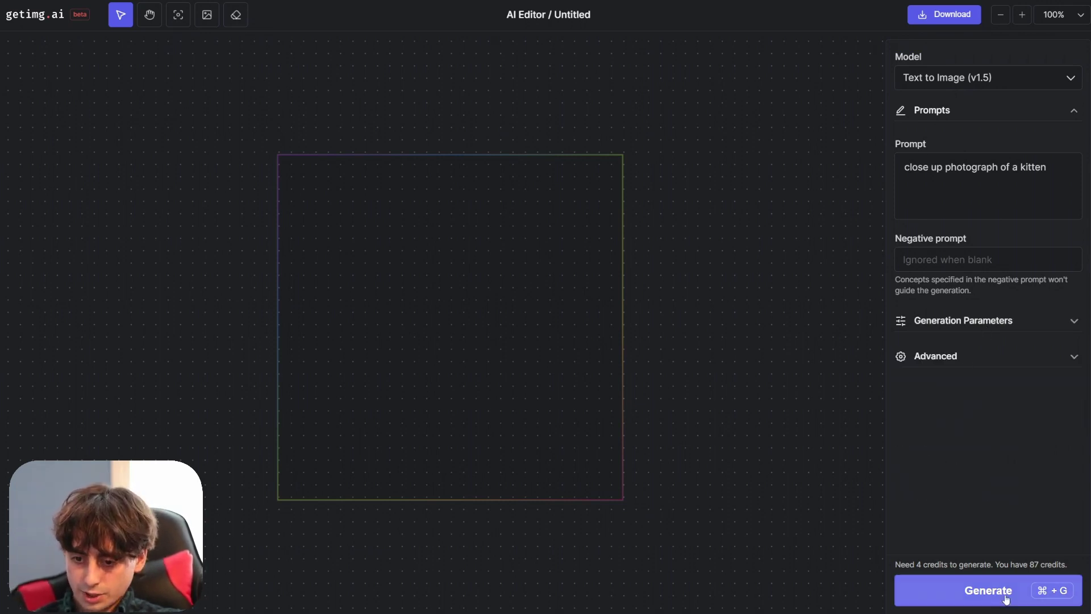
Generate four kitten images and accept the fourth, the kitten with mismatched eyes
click(1009, 595)
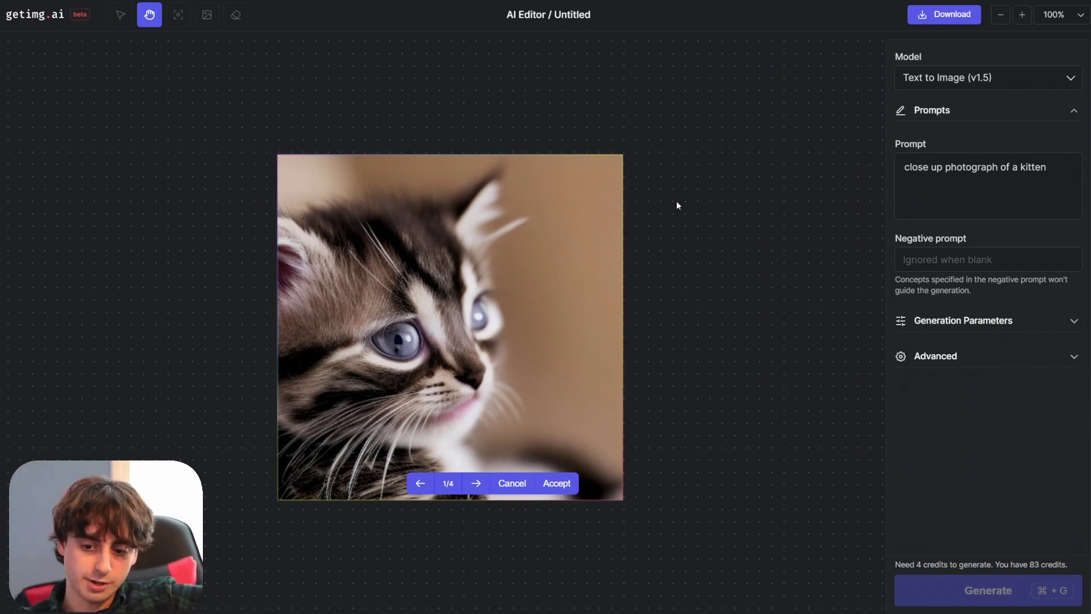
click(477, 483)
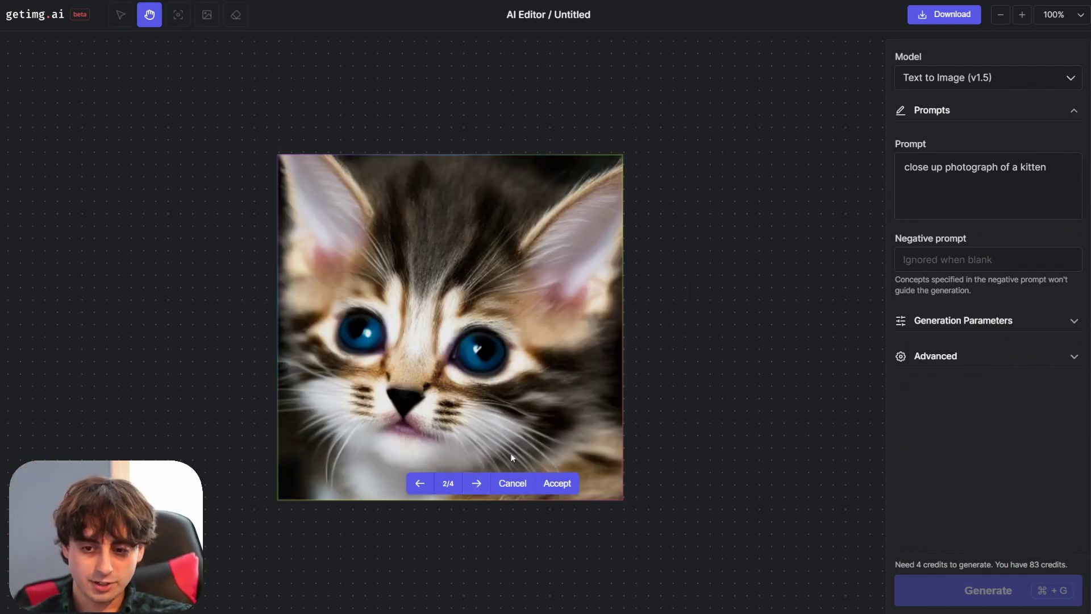
click(478, 485)
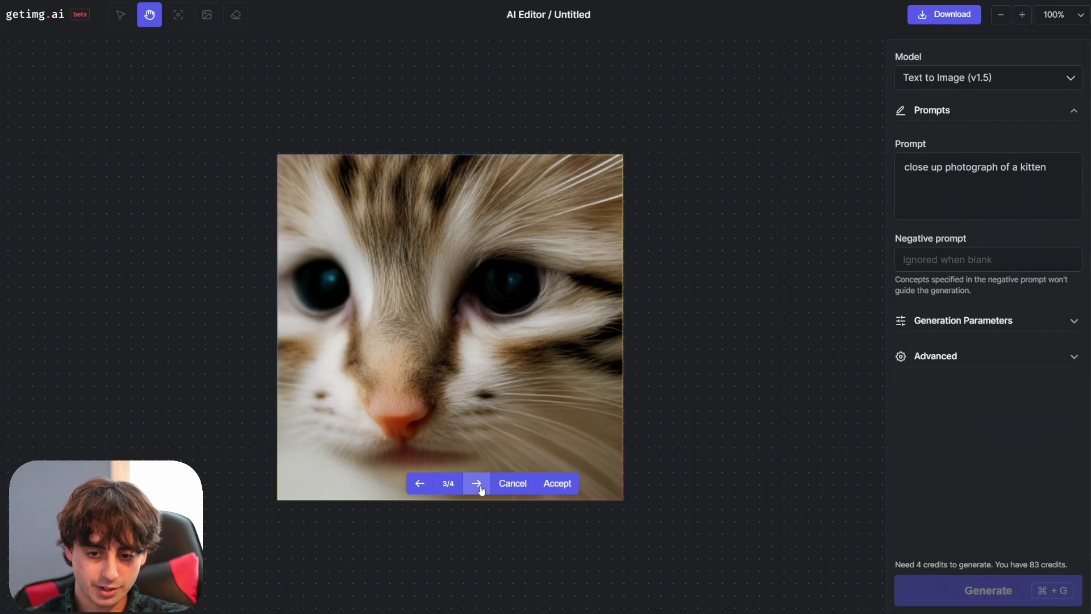
click(477, 484)
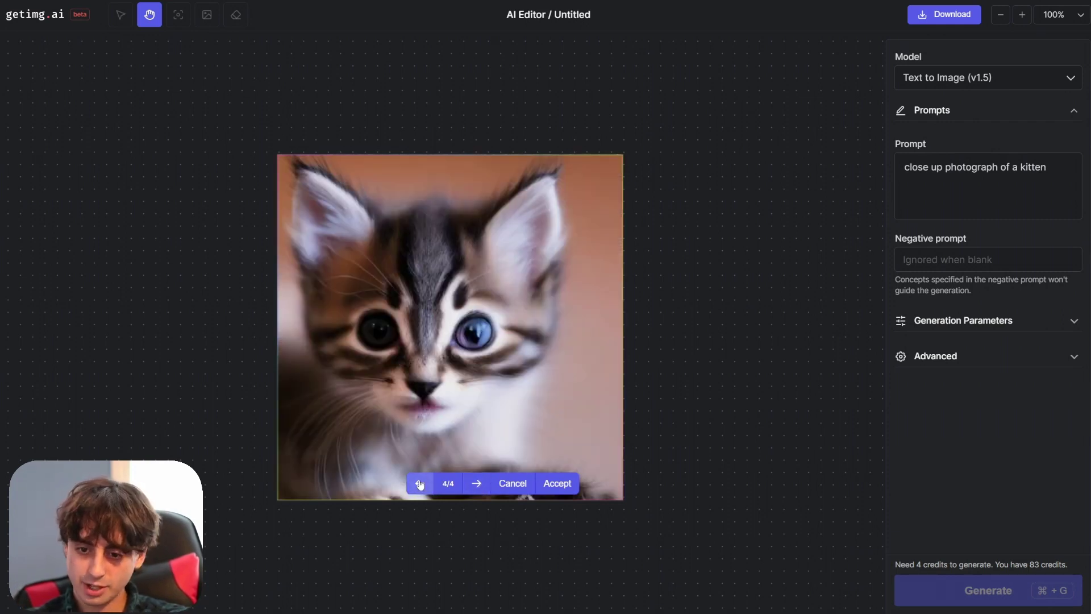
click(555, 487)
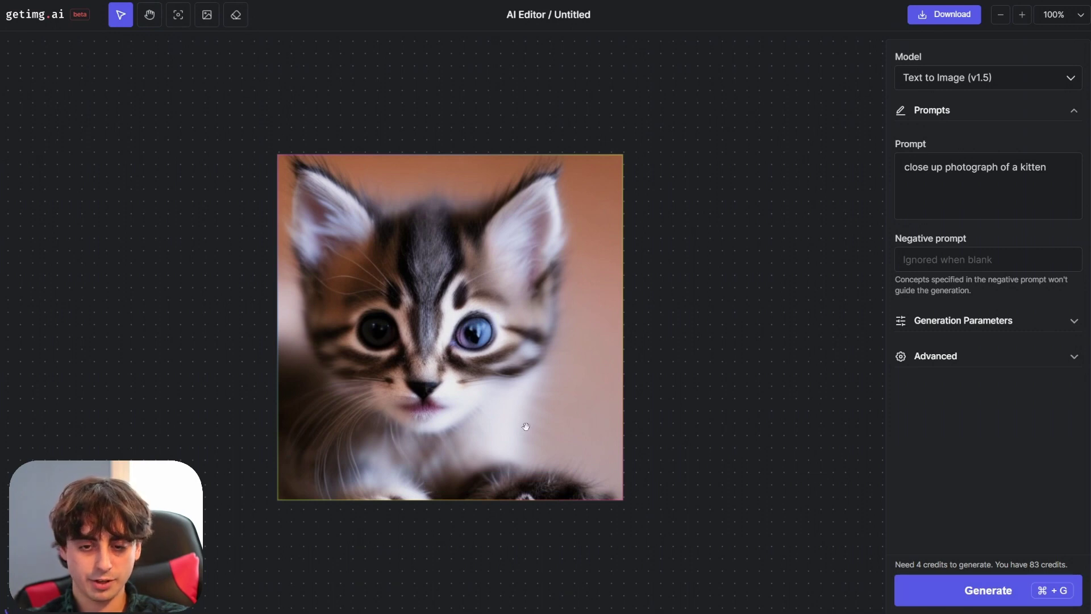
Extend the generation frame left of the kitten and outpaint it with Inpaint / Outpaint (v1.5)
drag(526, 426, 462, 423)
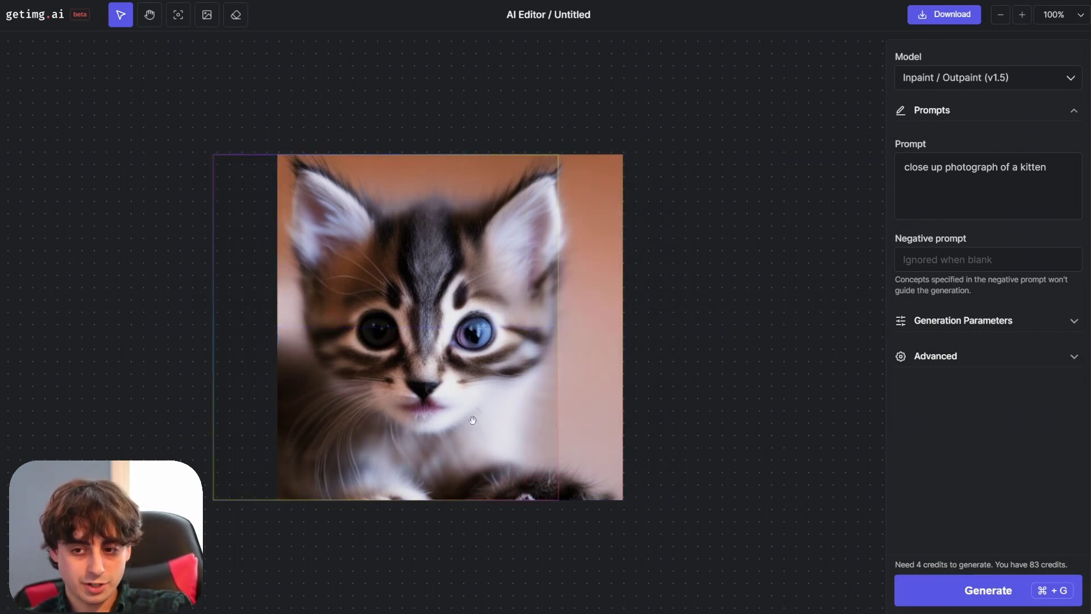
drag(380, 380, 249, 383)
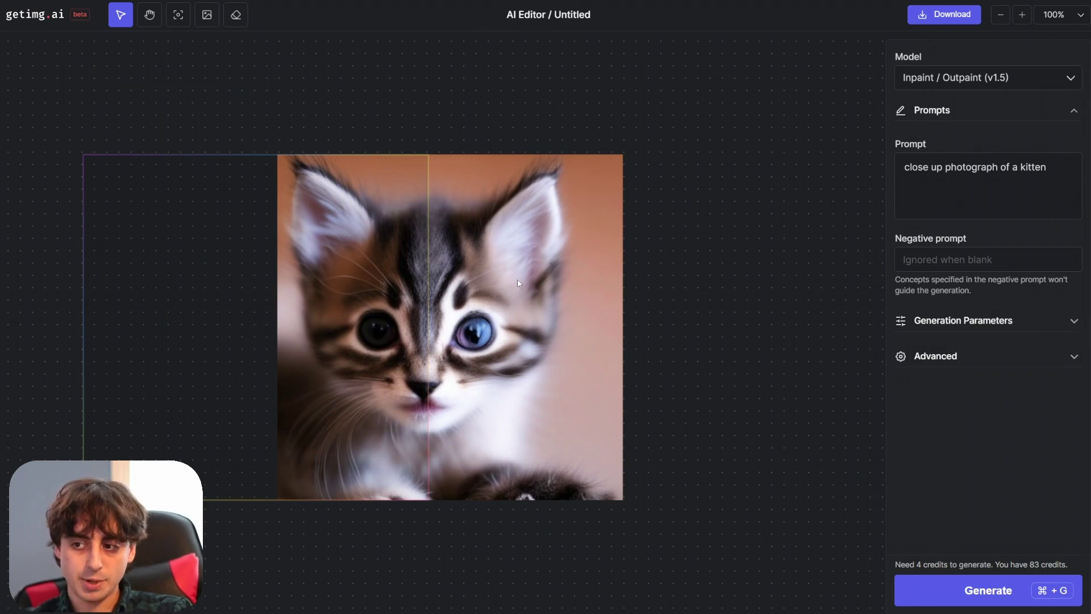
key(super+g)
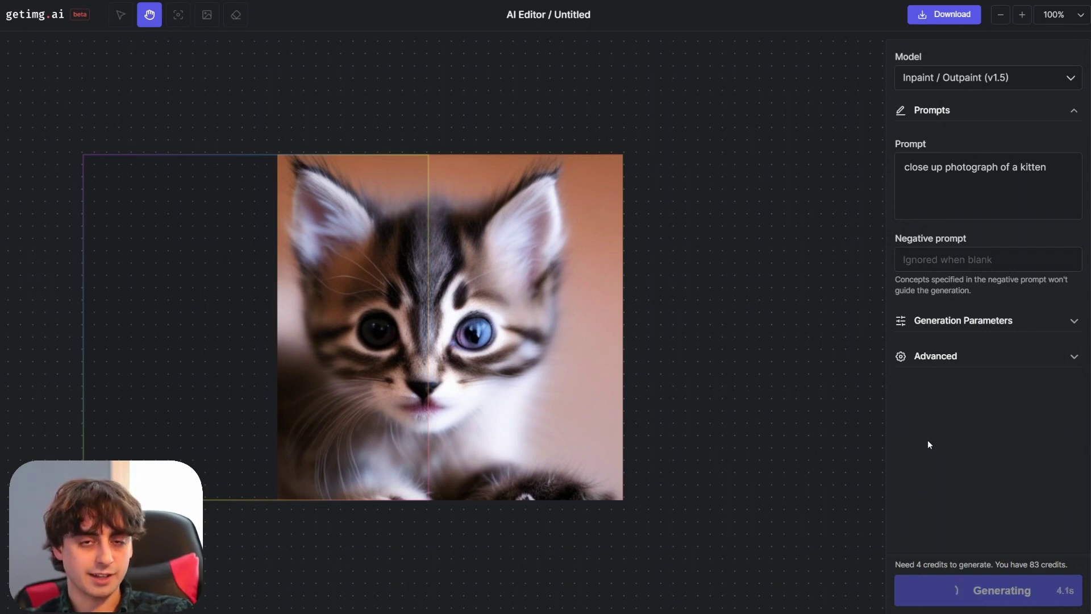
drag(345, 121, 542, 89)
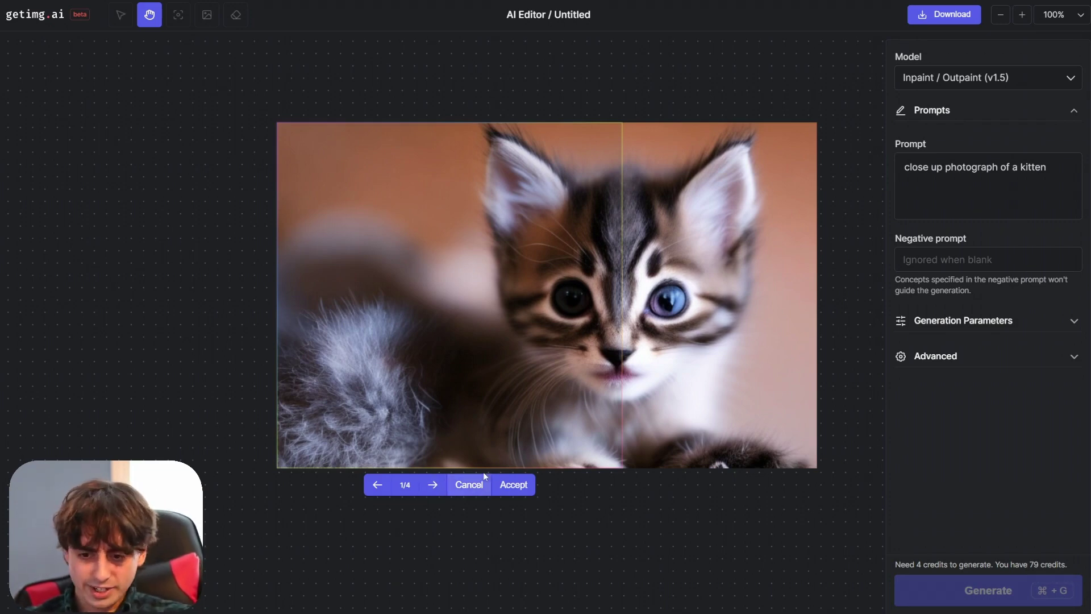
Discard the first outpaint batch, regenerate, and accept result 3/4 with the scratching post
click(440, 490)
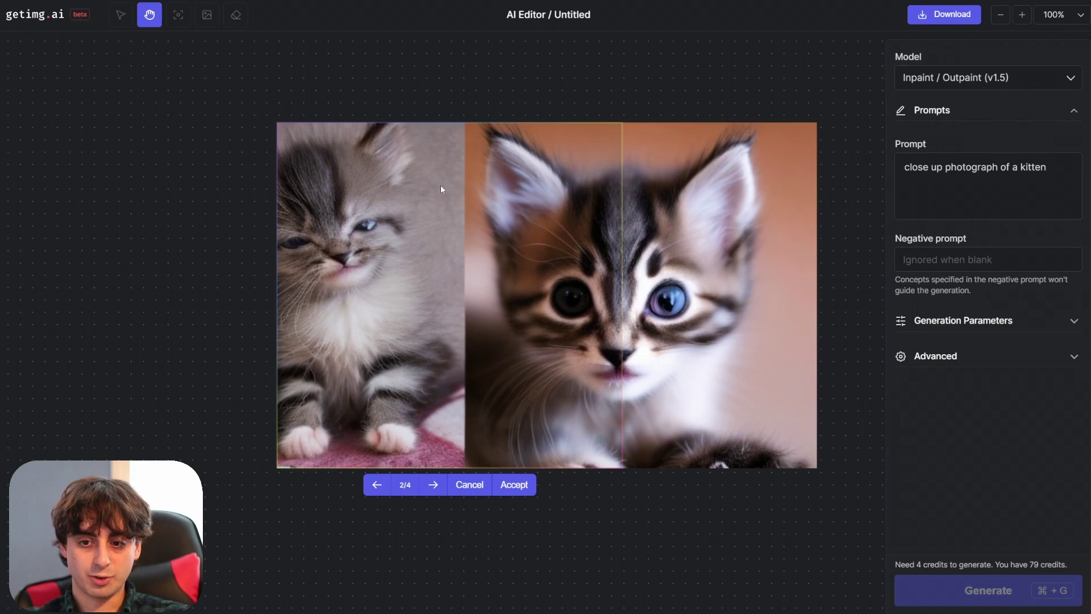
click(475, 491)
key(super+g)
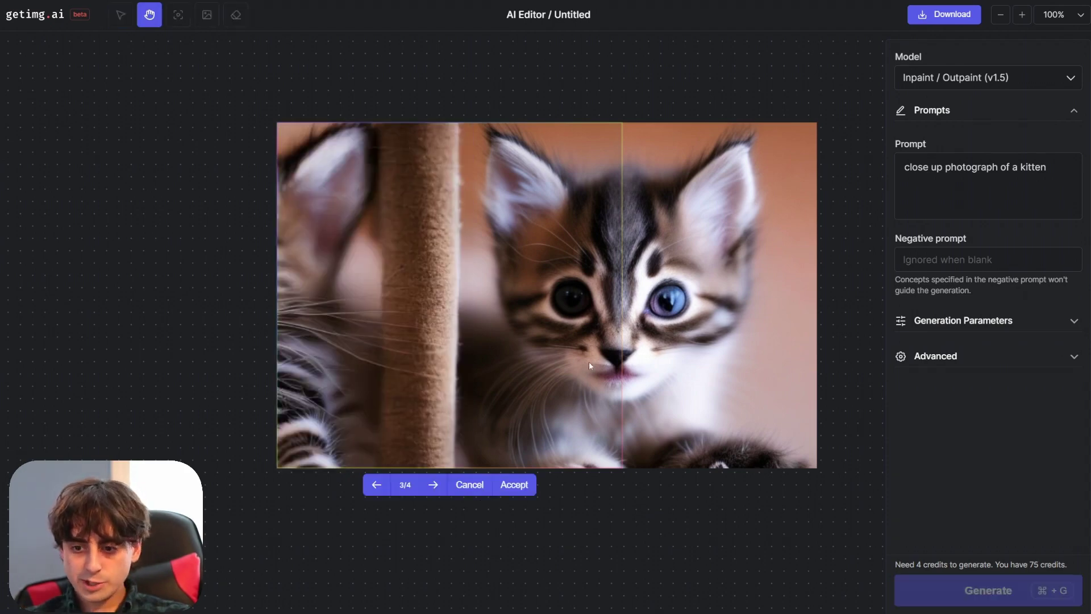
click(433, 486)
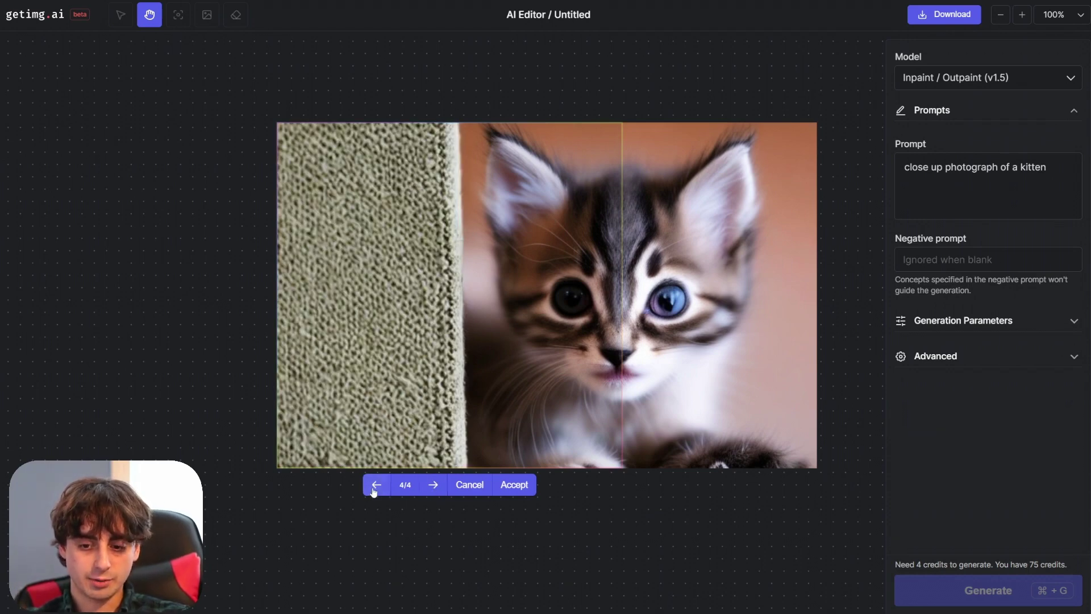
click(375, 486)
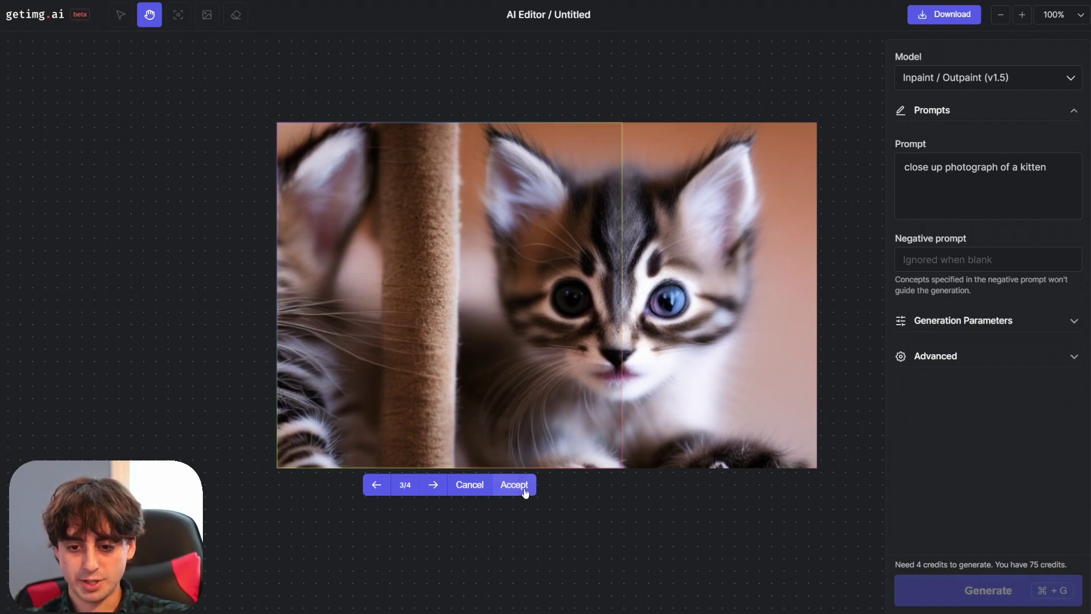
click(514, 485)
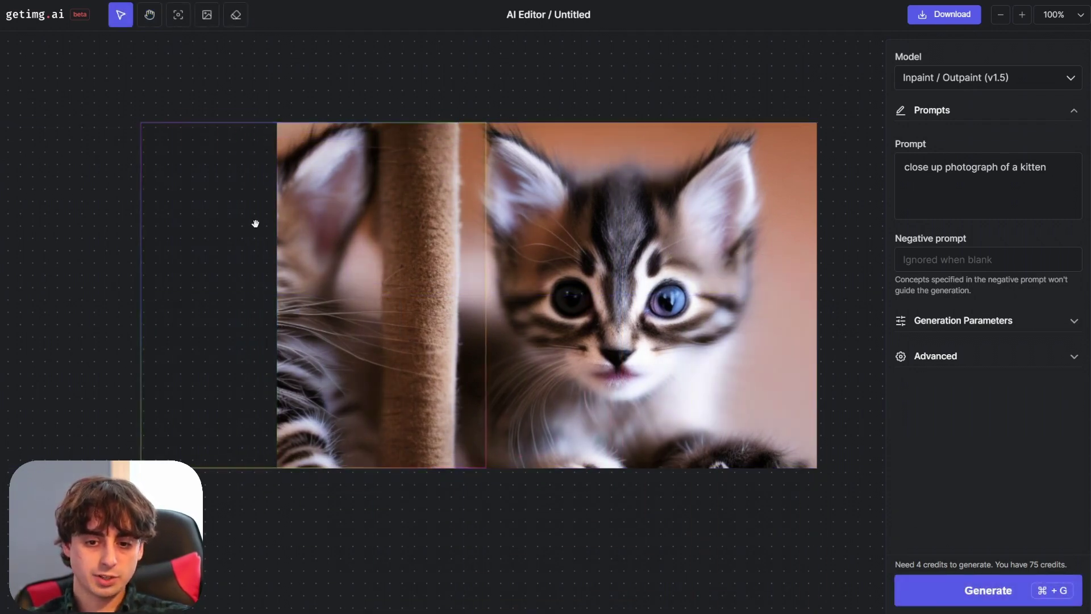
Erase the extra kitten along the left edge using an enlarged Eraser brush
click(235, 15)
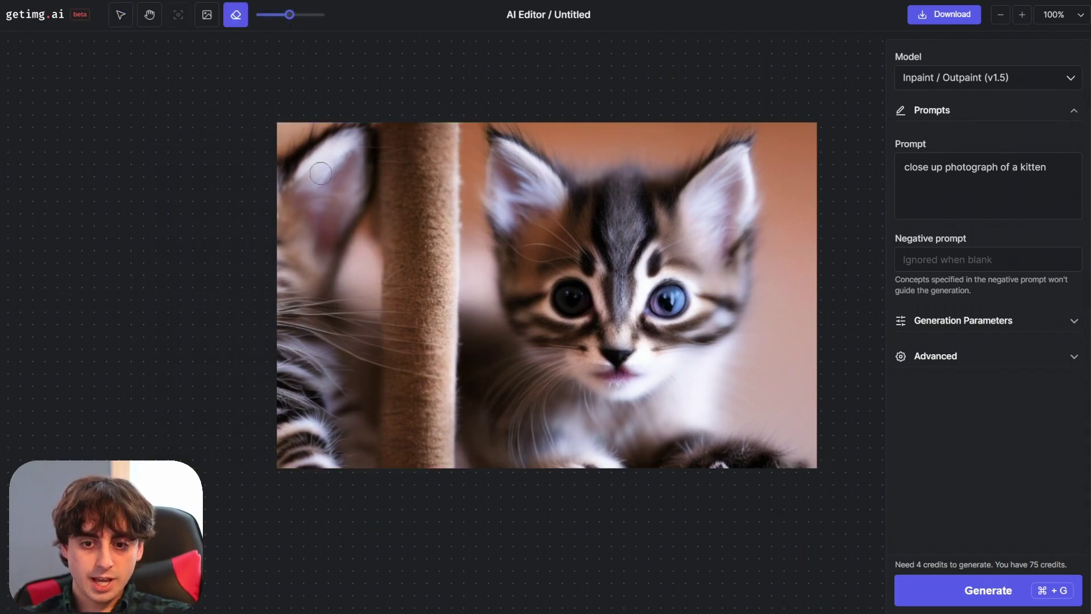
click(297, 15)
mouse_move(292, 117)
mouse_down()
mouse_move(313, 381)
mouse_move(295, 331)
mouse_move(344, 460)
mouse_move(375, 419)
mouse_move(375, 248)
mouse_up()
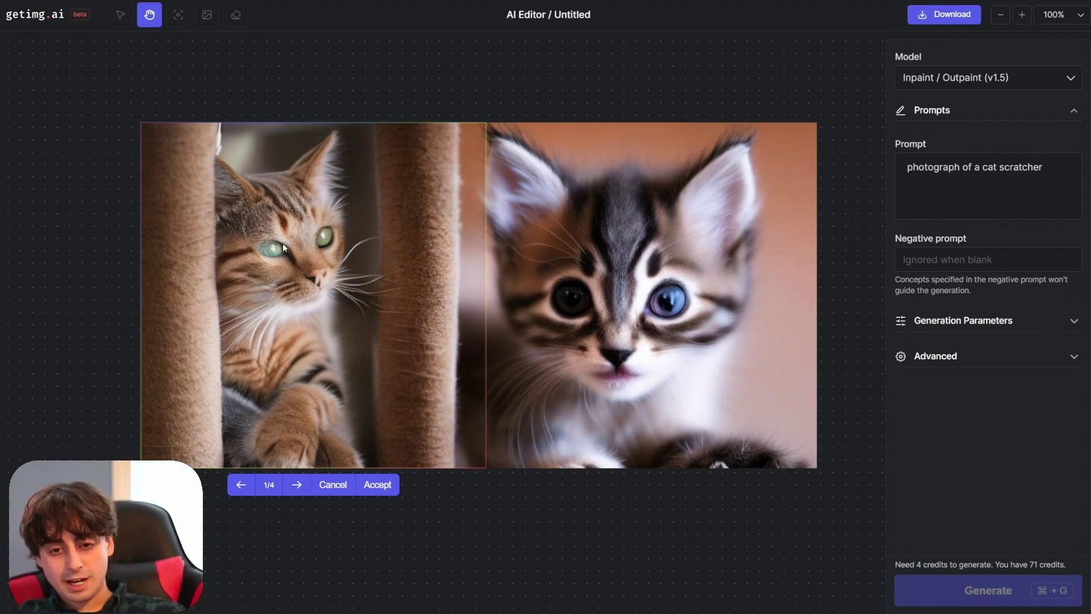
Browse all four 'photograph of a cat scratcher' fills and discard them
click(298, 487)
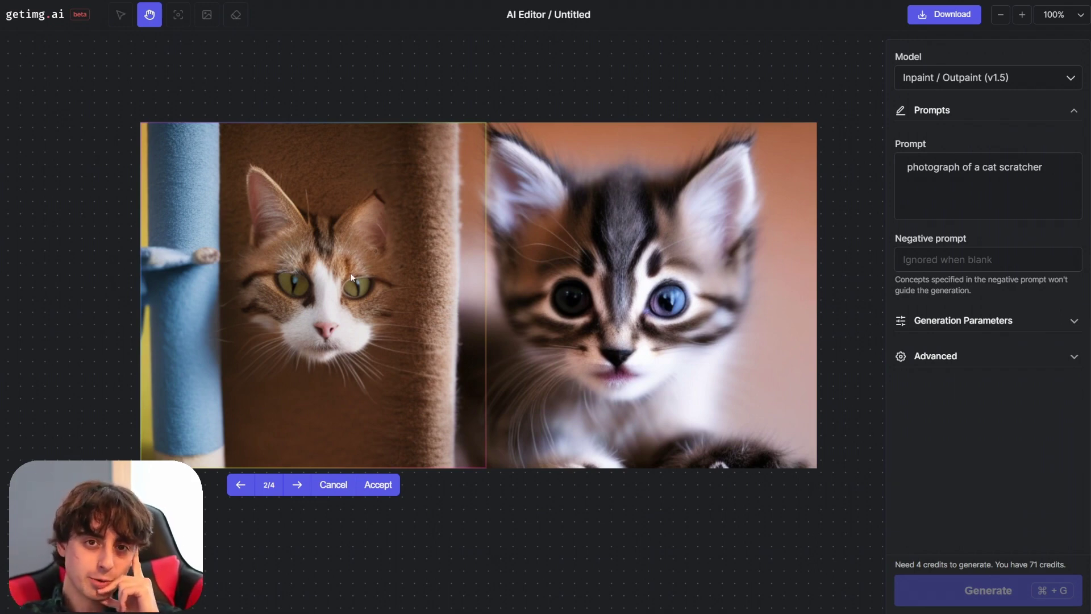
click(306, 489)
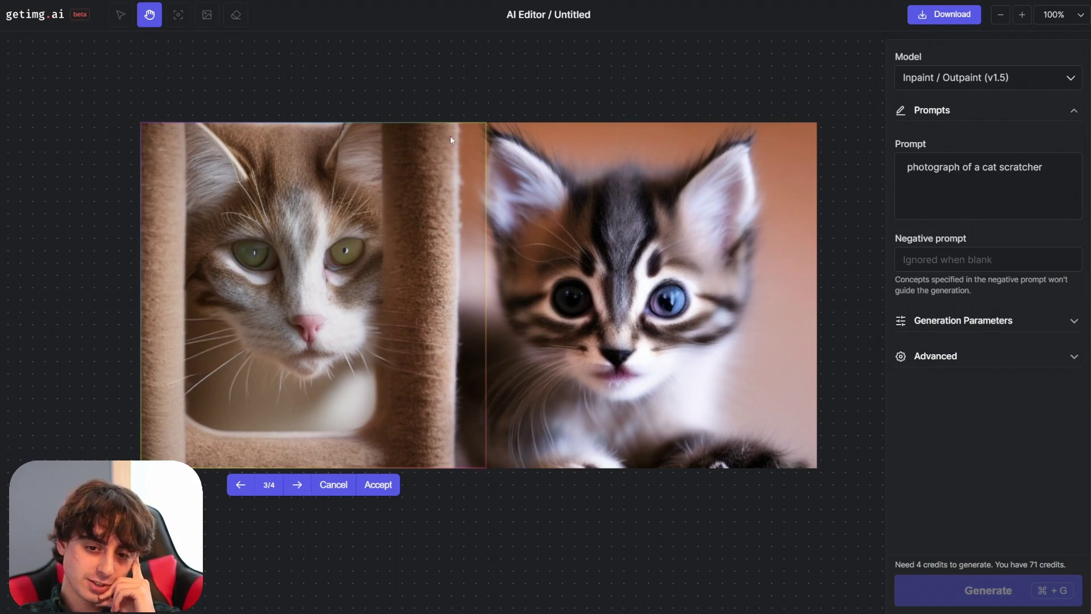
click(298, 484)
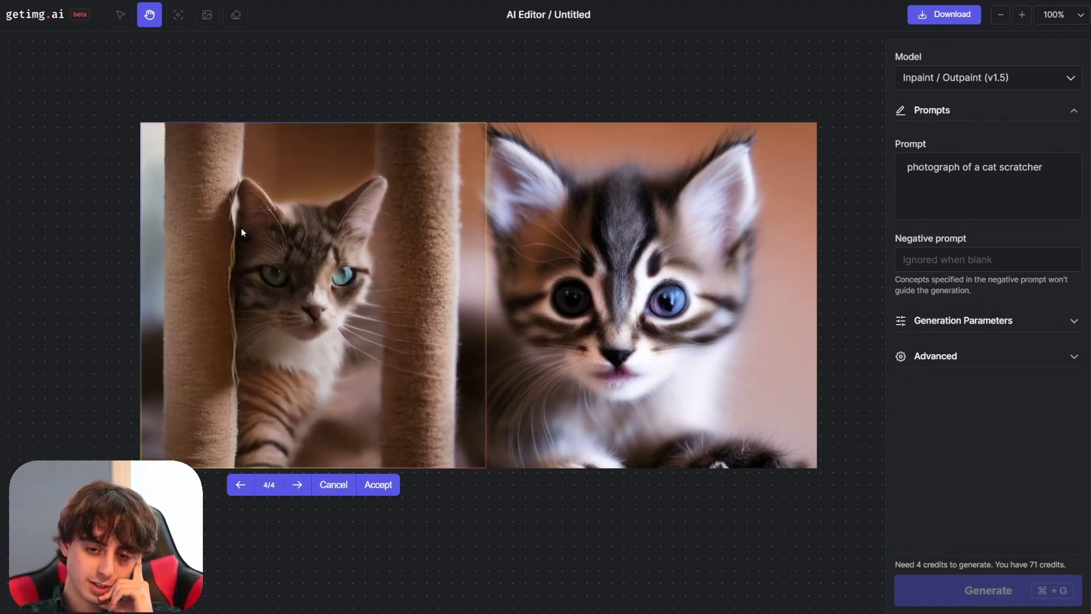
click(334, 485)
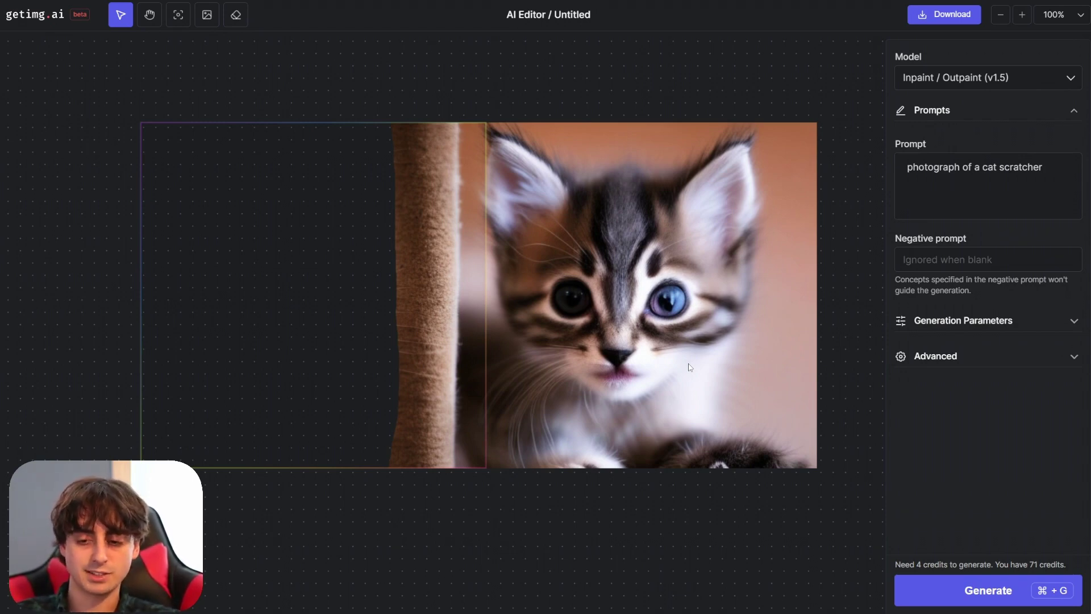
Move the generation frame off the empty canvas onto the kitten and scratching-post picture
click(781, 271)
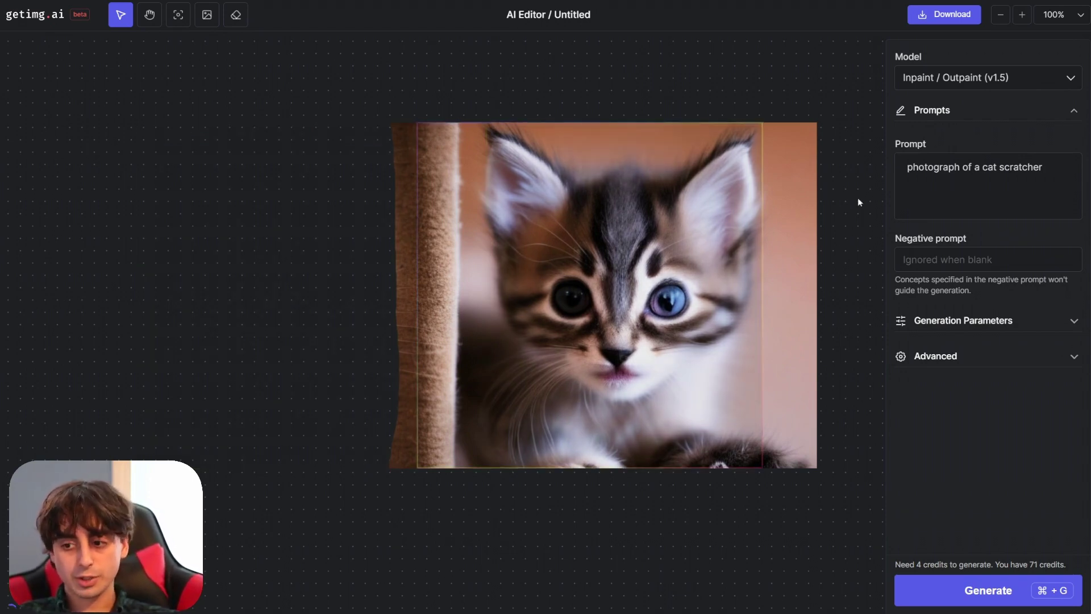
Generate with the Instruct model, keep the fourth of four results, and move the frame to the lower right
click(968, 77)
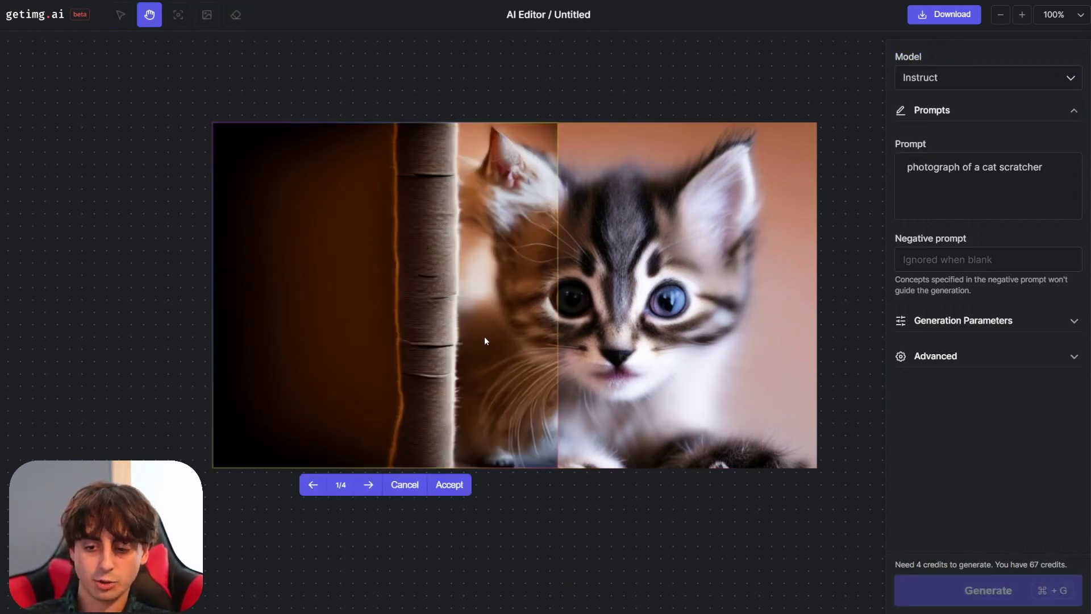
click(369, 485)
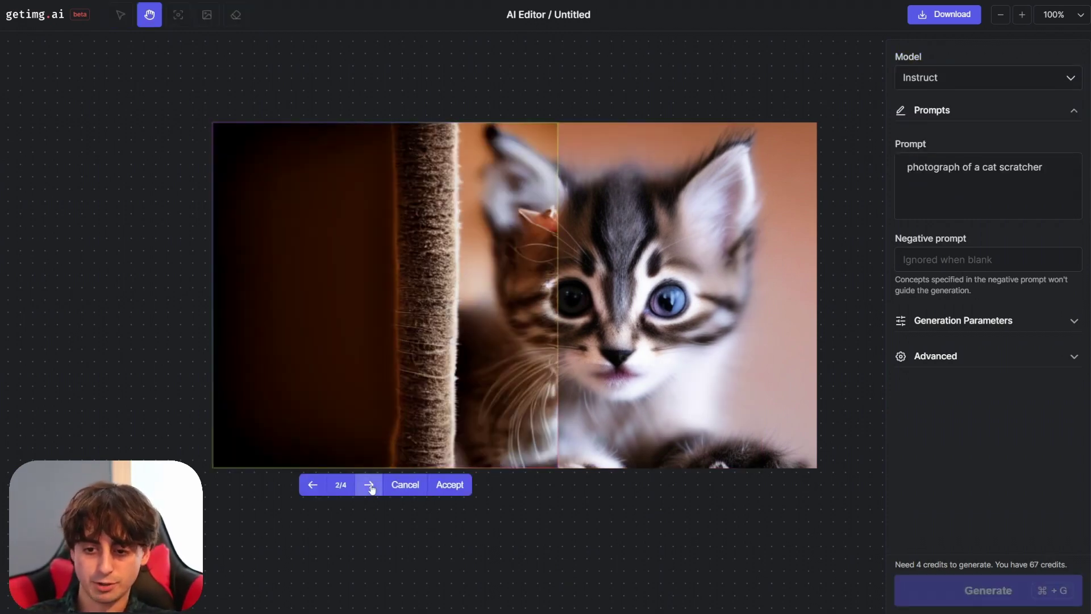
click(370, 486)
click(372, 487)
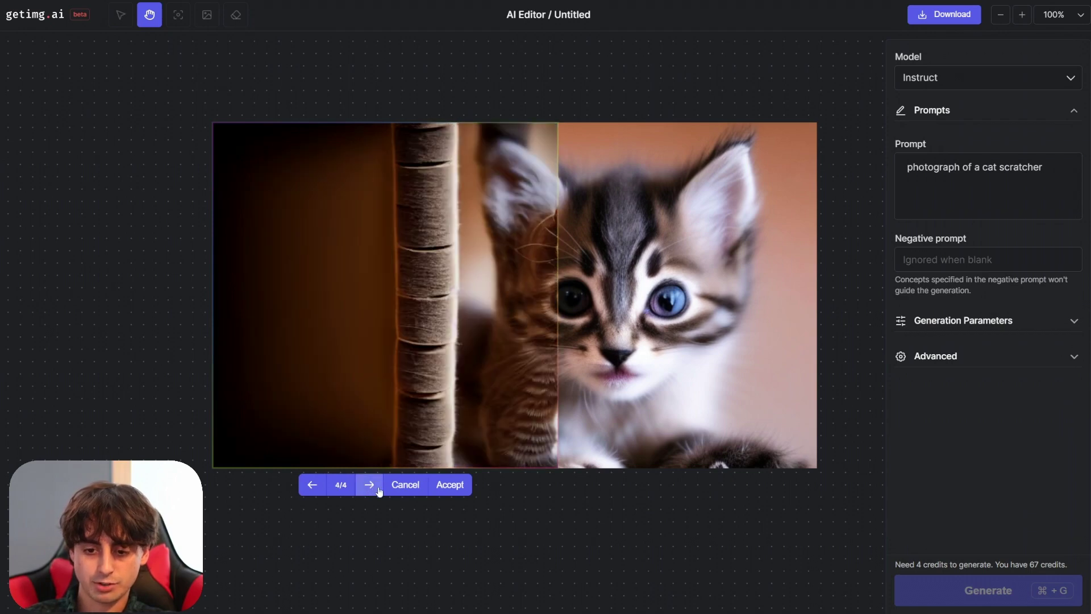
click(450, 484)
drag(468, 334, 699, 555)
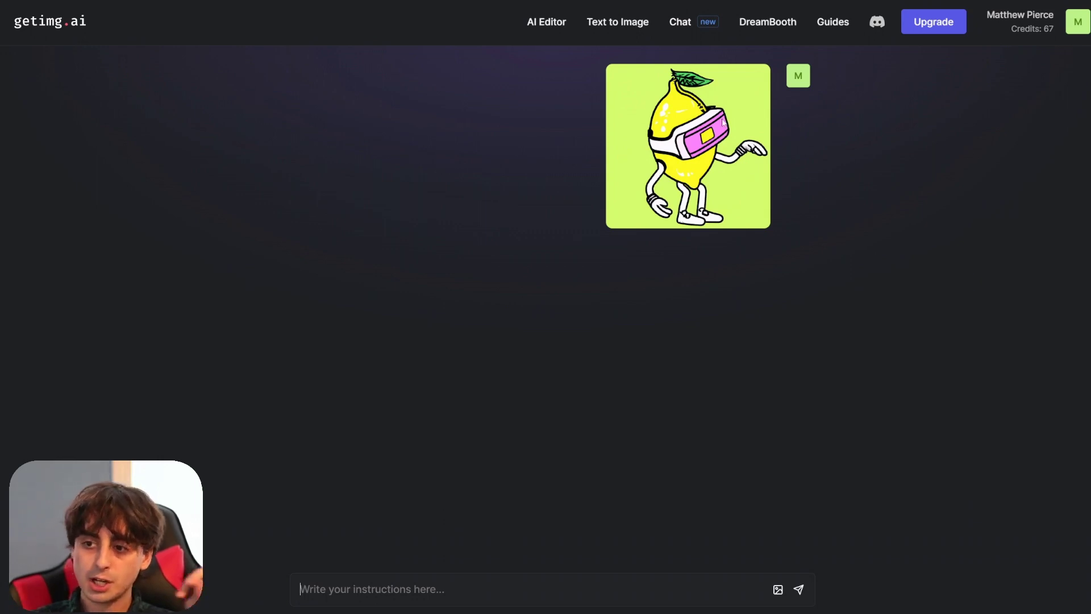
Ask the chat to 'make the background orange', then to 'revert back to the way it was before'
text(make the background )
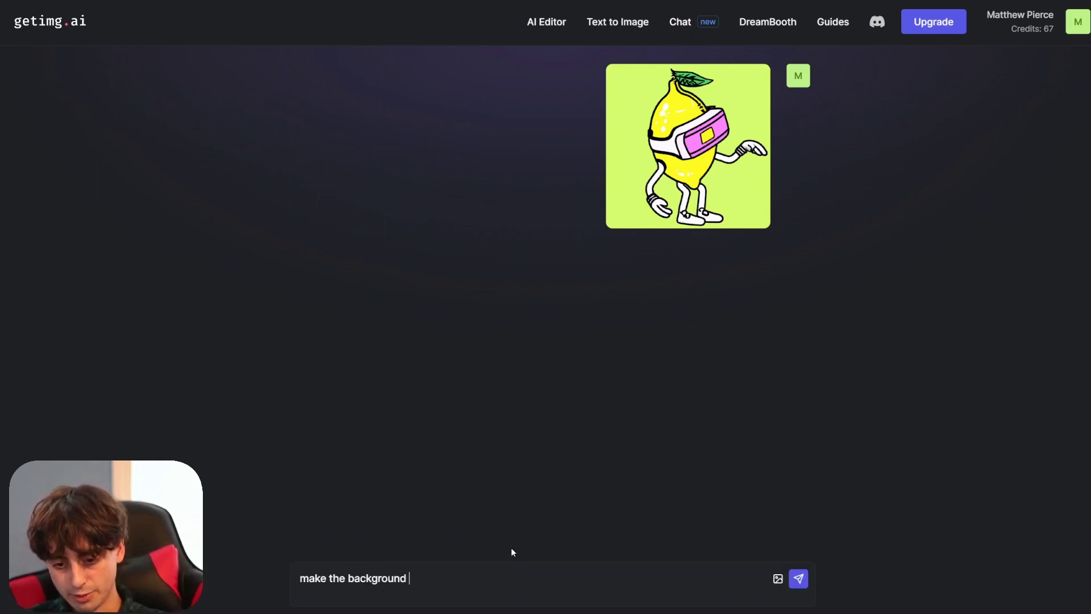
text(orange)
key(Return)
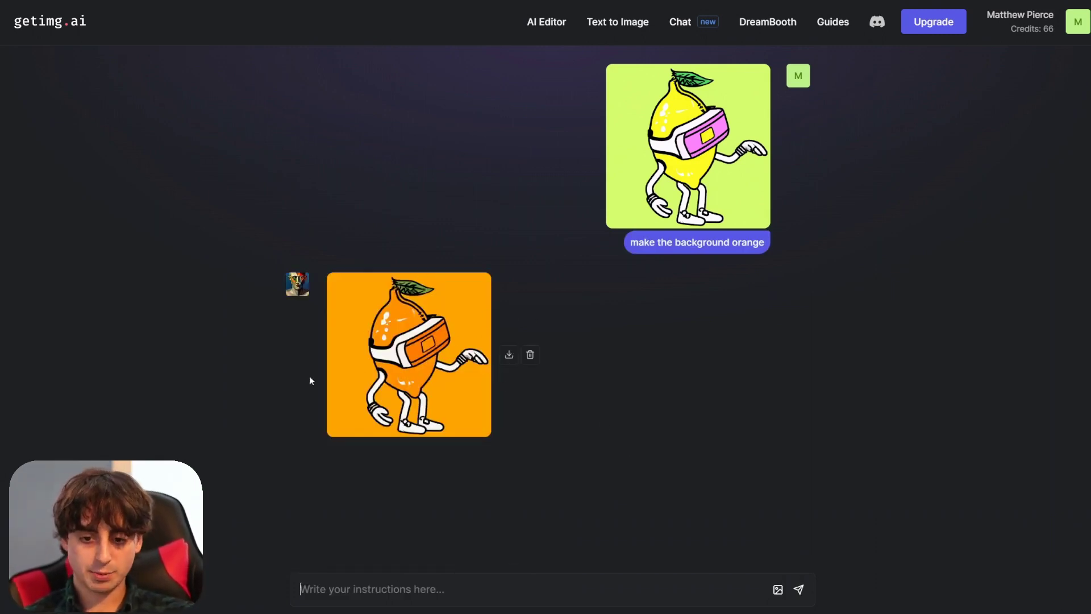
text(revert back to the way it was before)
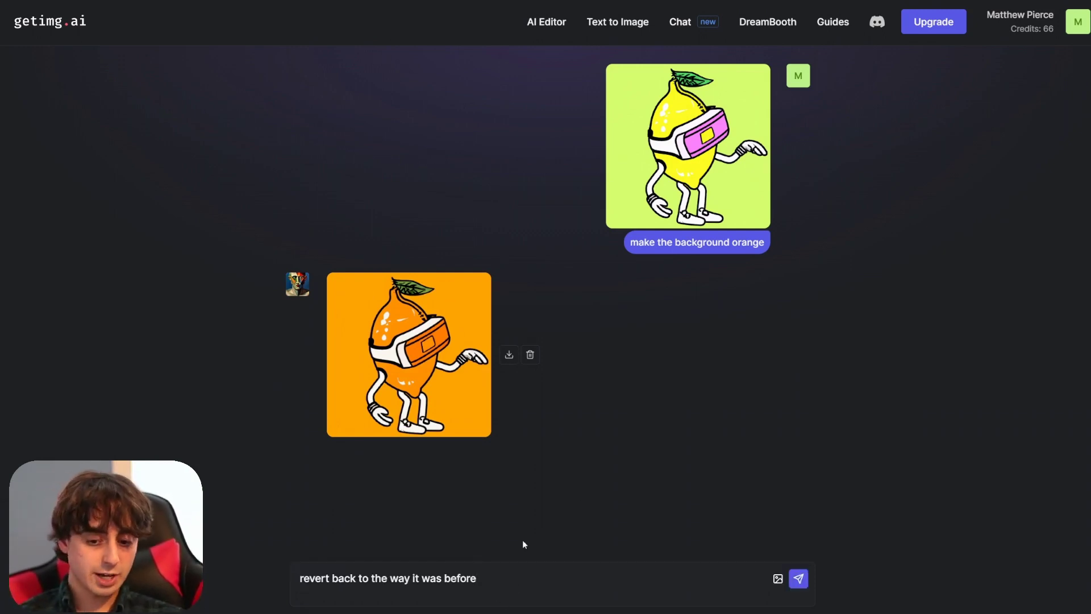
key(Return)
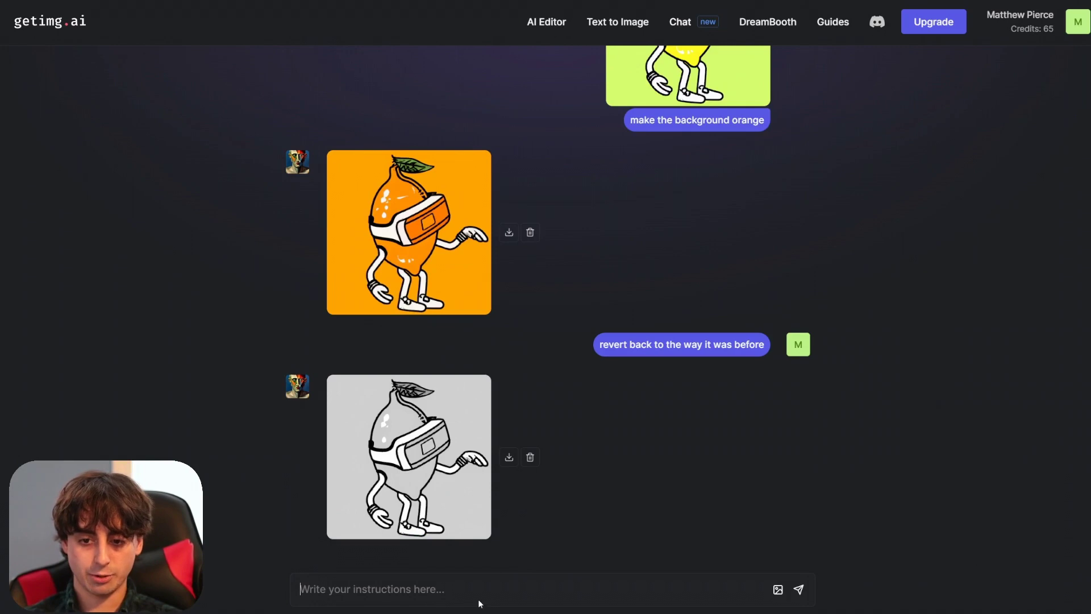
Review the chat history and send 'color it in' to colour the lemon
scroll(598, 514, up, 2)
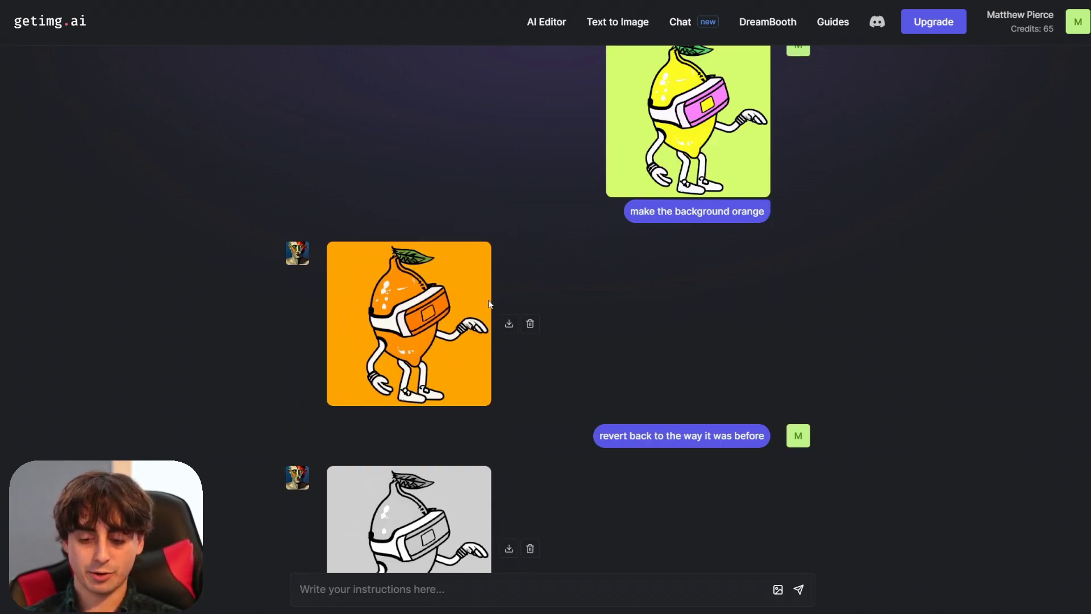
scroll(625, 426, down, 2)
scroll(658, 449, up, 2)
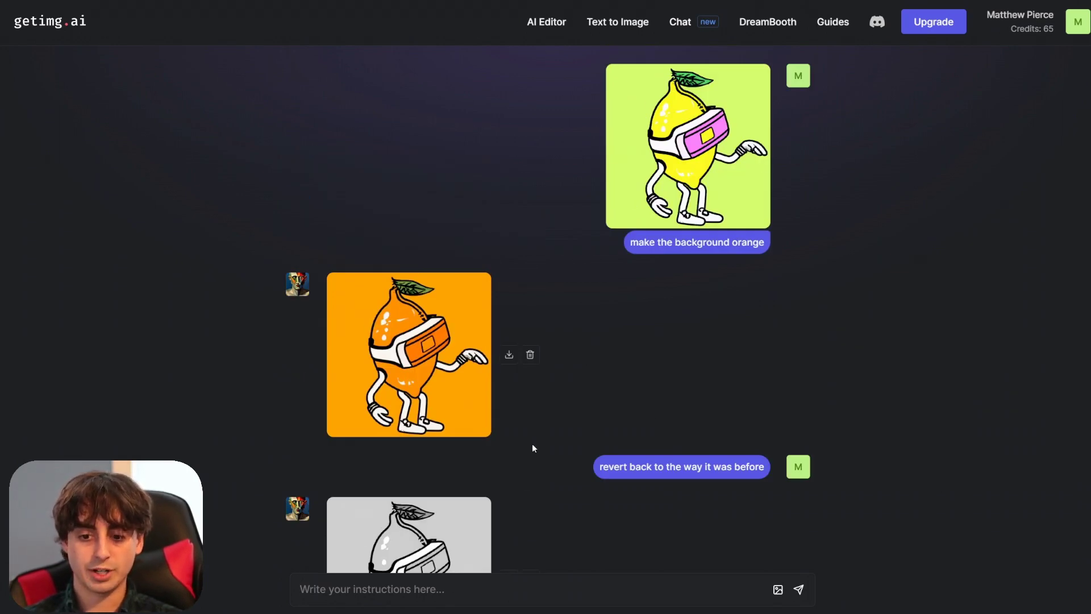
scroll(545, 458, down, 2)
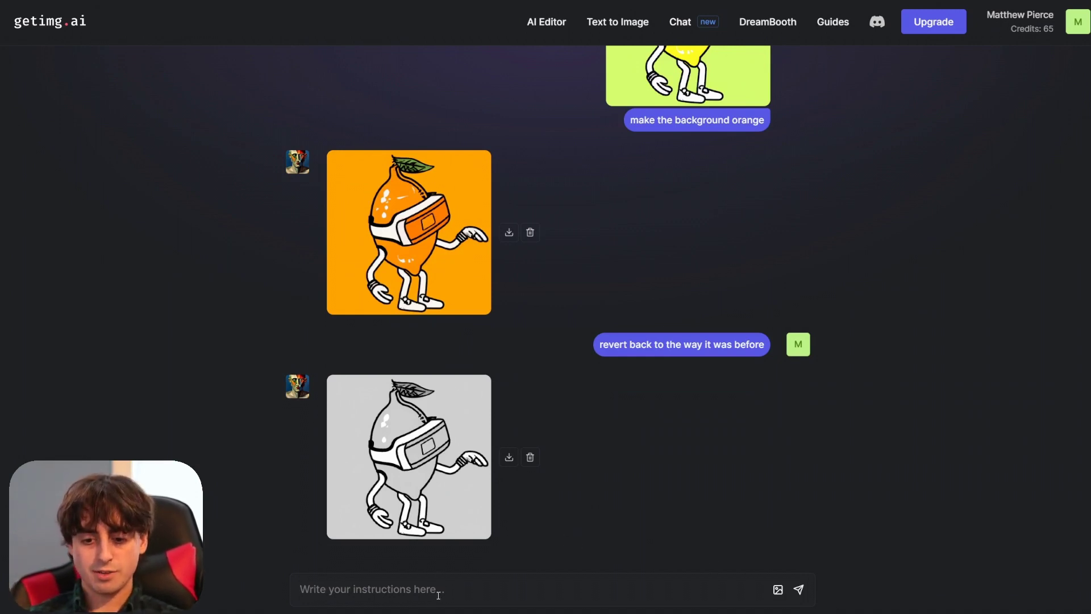
text(color it in)
key(Return)
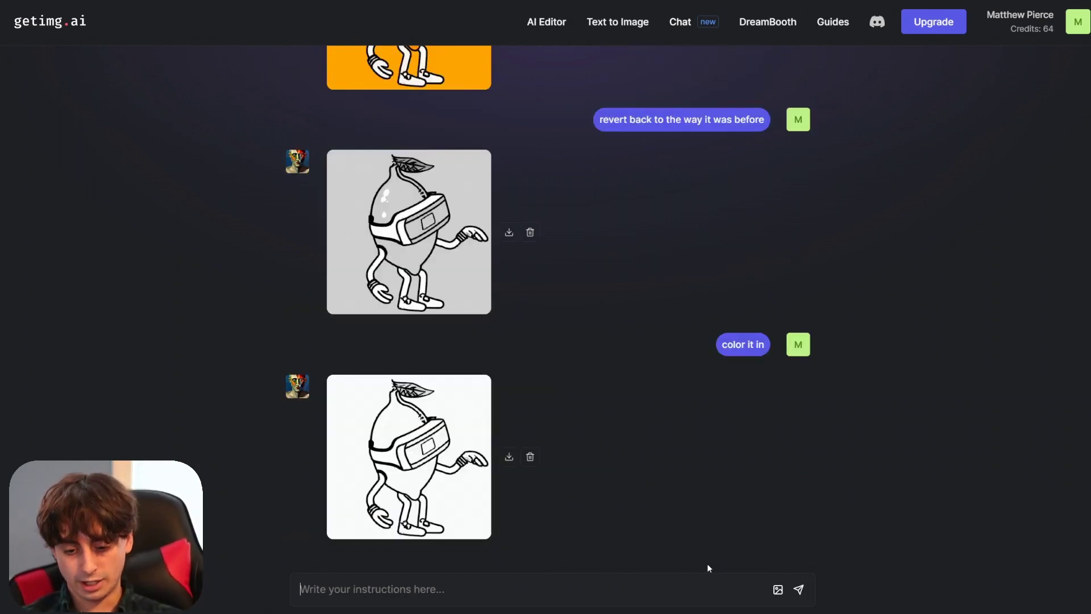
Send 'make it colorful' to the chat and review the colourful lemon
text(make it c)
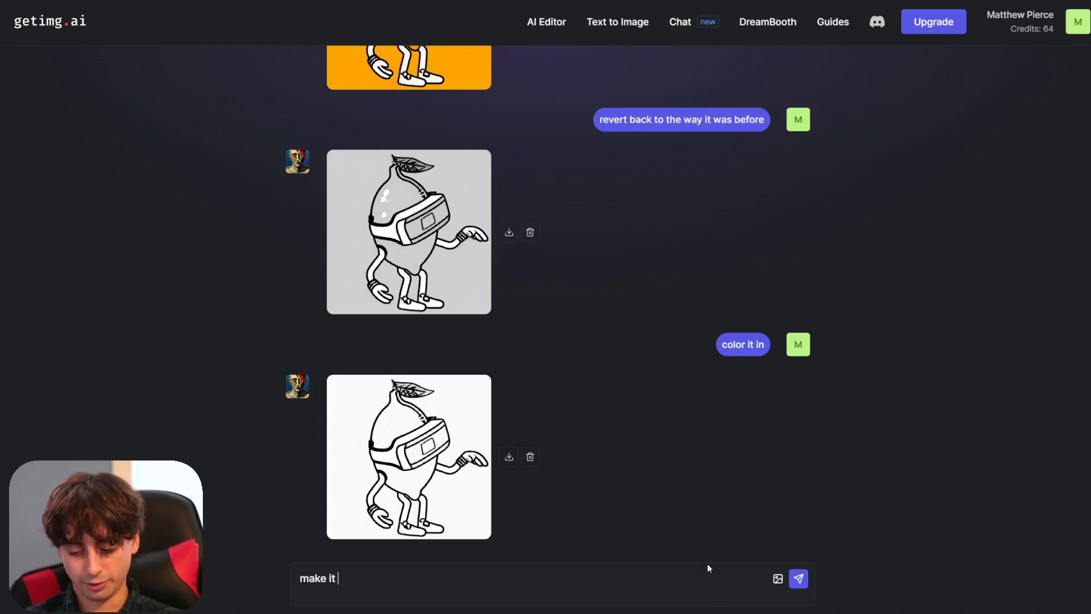
text(olorful)
key(Return)
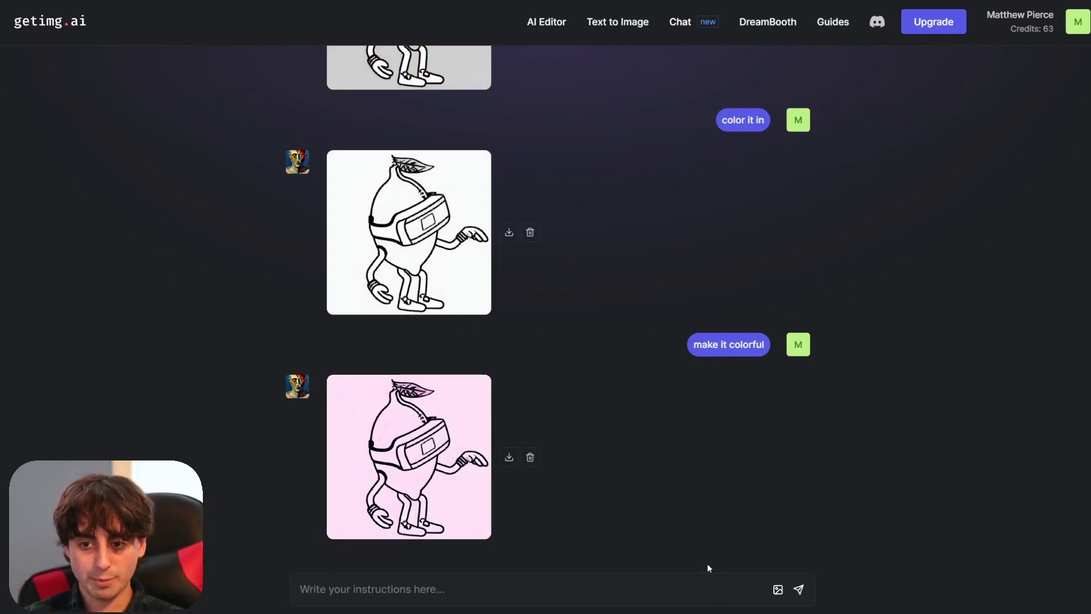
scroll(551, 329, up, 10)
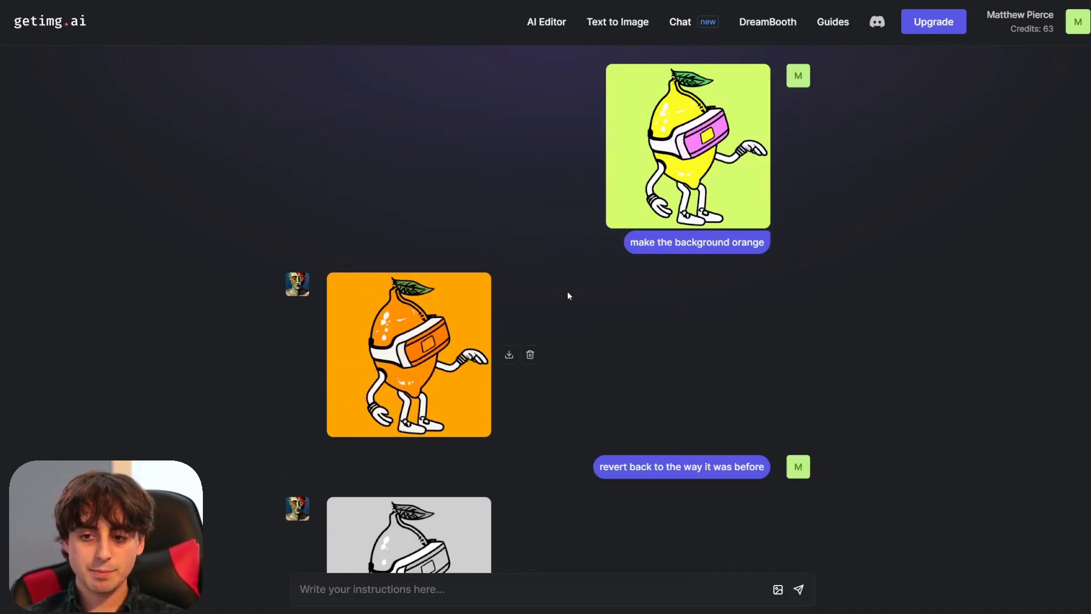
click(615, 27)
Select the Instruct model in Text to Image and start a new Instruct chat
click(137, 82)
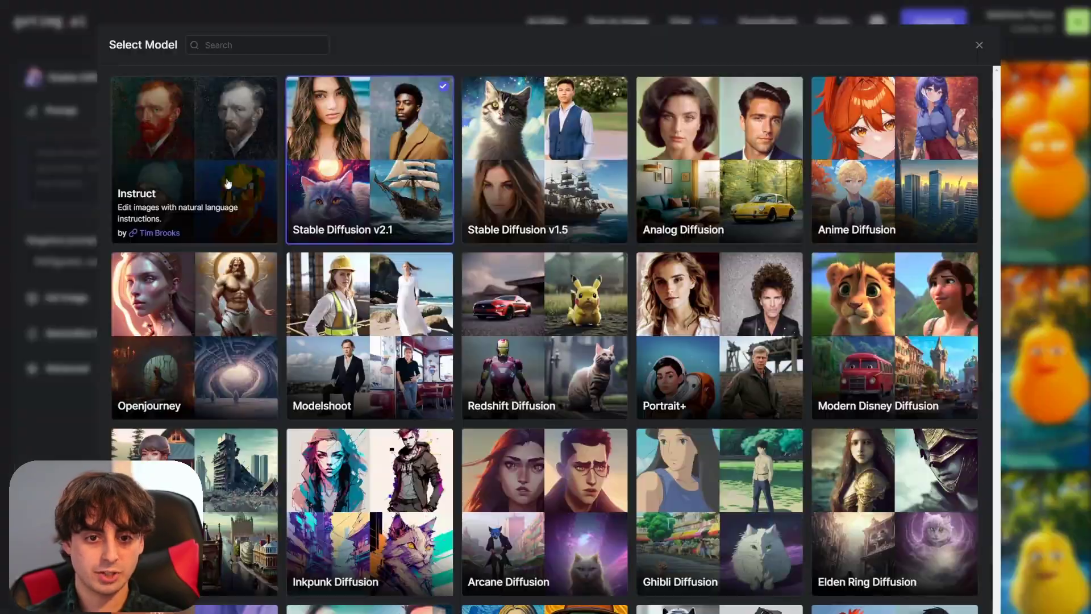
click(227, 183)
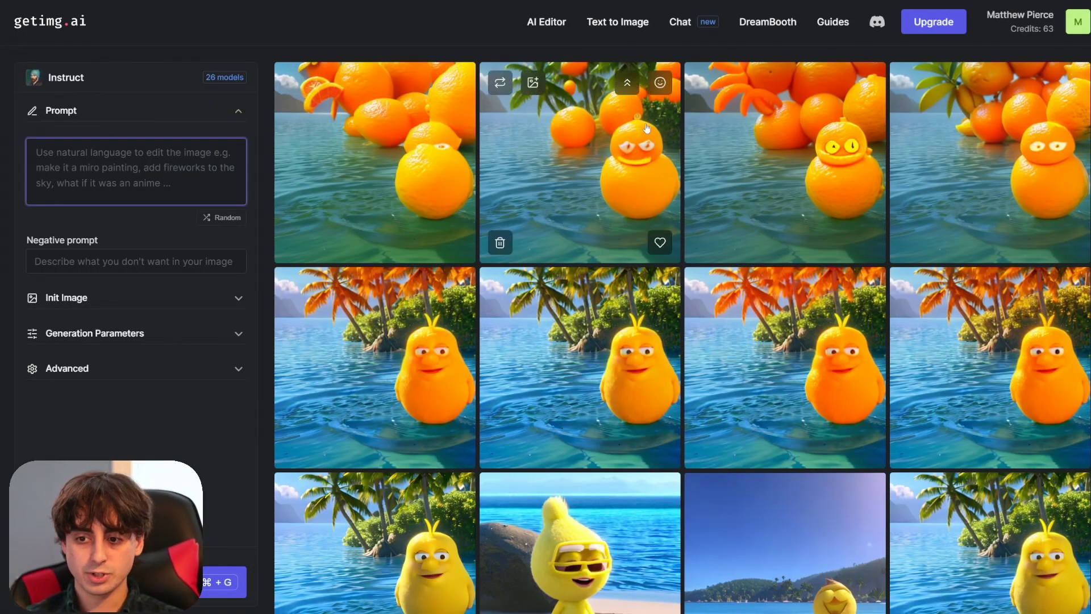
click(680, 22)
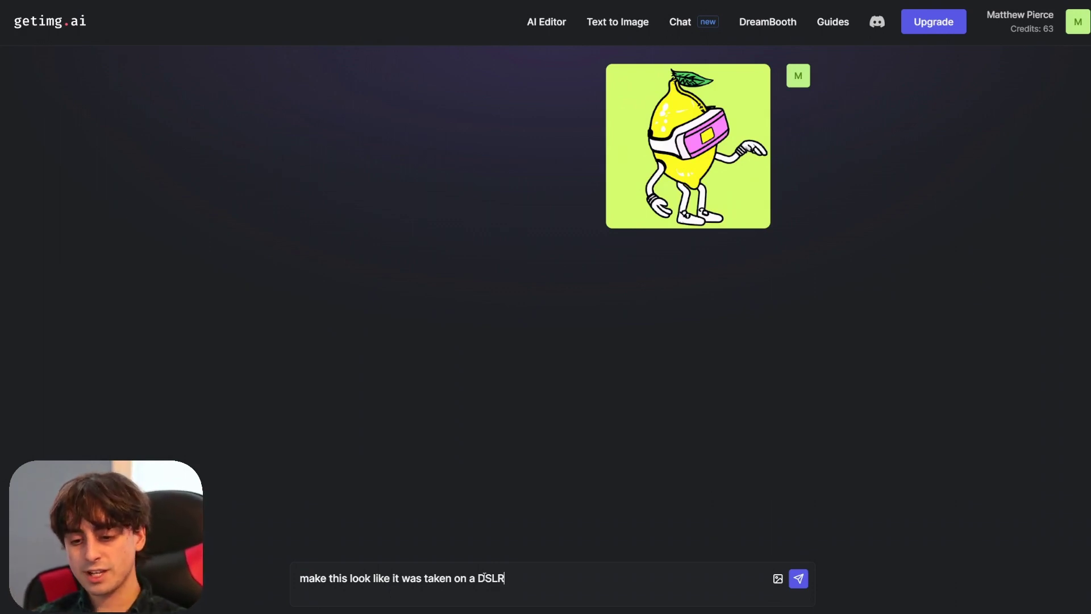
Send the DSLR-look prompt for the lemon, then request 'make it a 3d render'
key(Return)
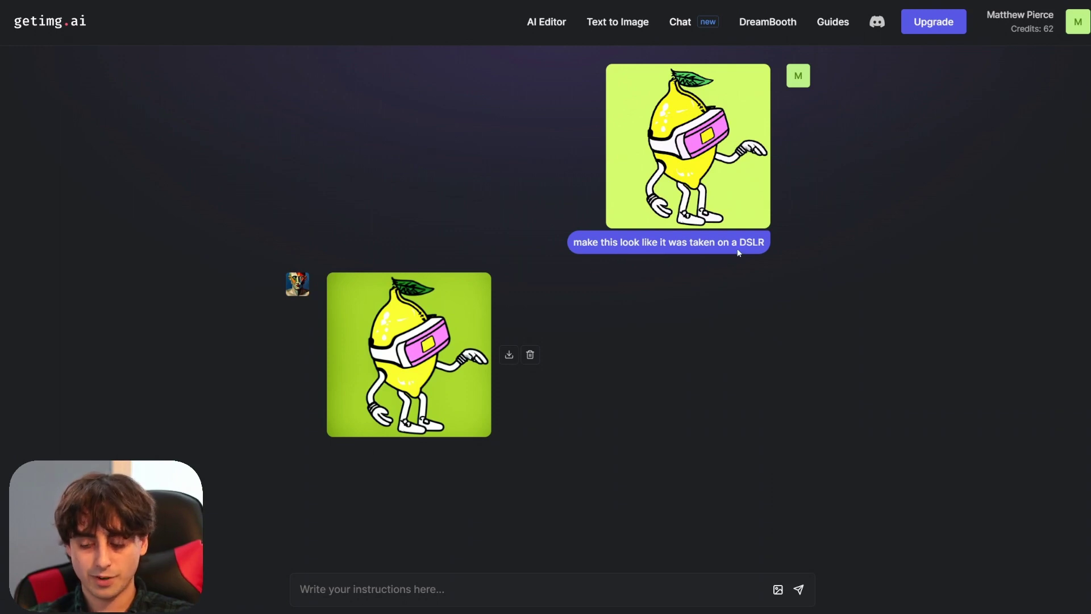
click(519, 591)
text(make it a 3d render)
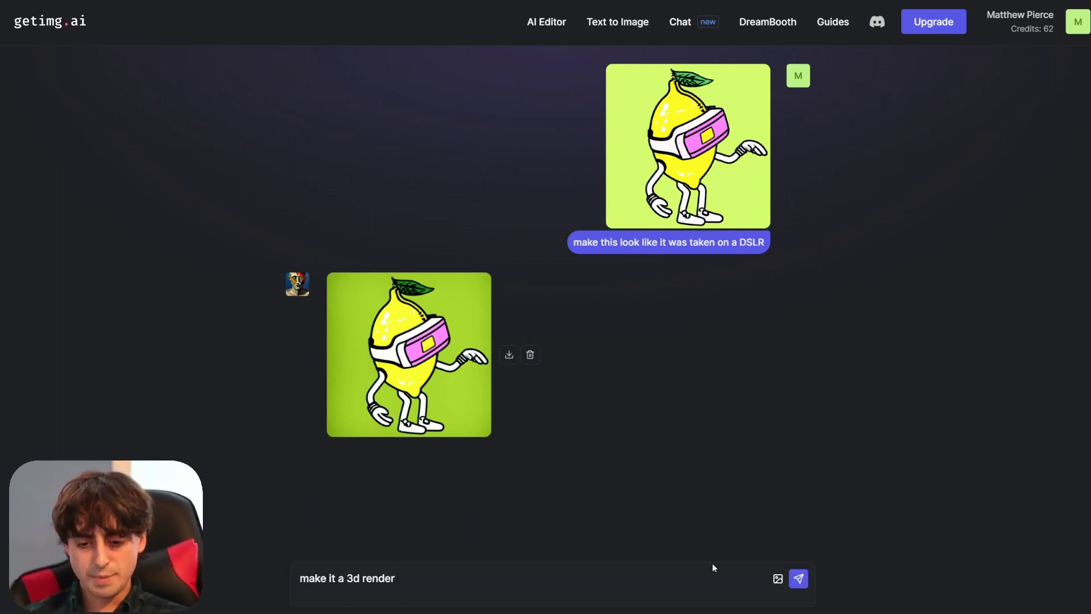
key(Return)
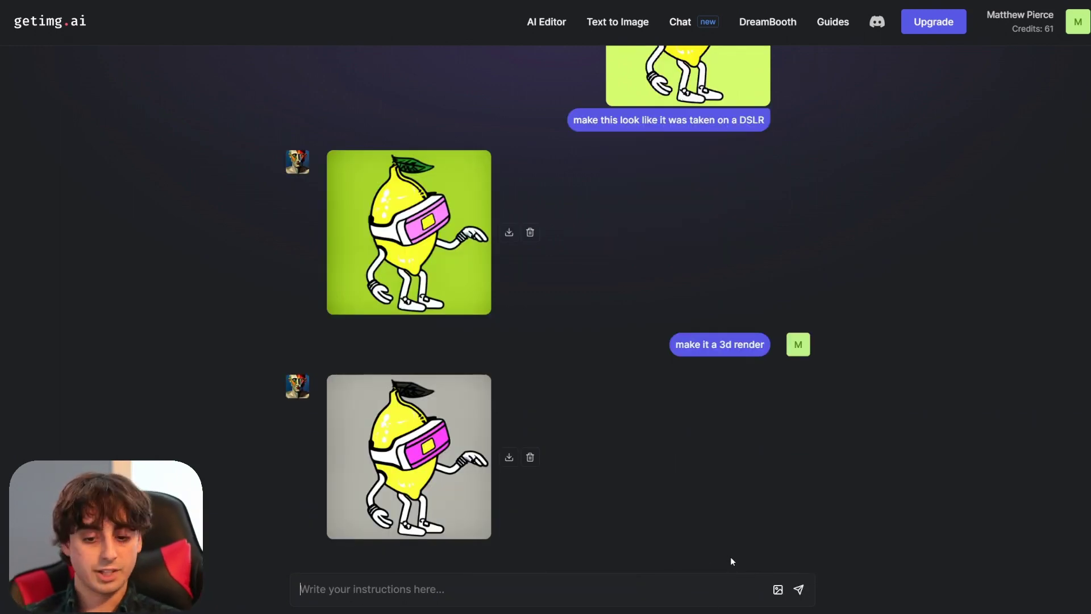
scroll(693, 456, up, 2)
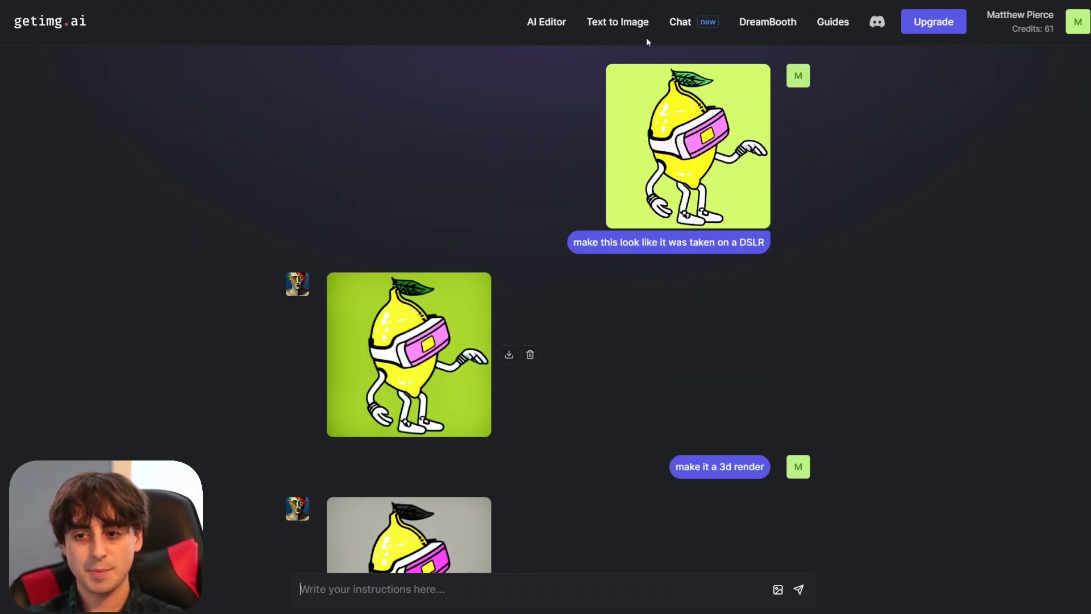
Choose Instruct as the Text to Image model, then go to the DreamBooth page
click(626, 25)
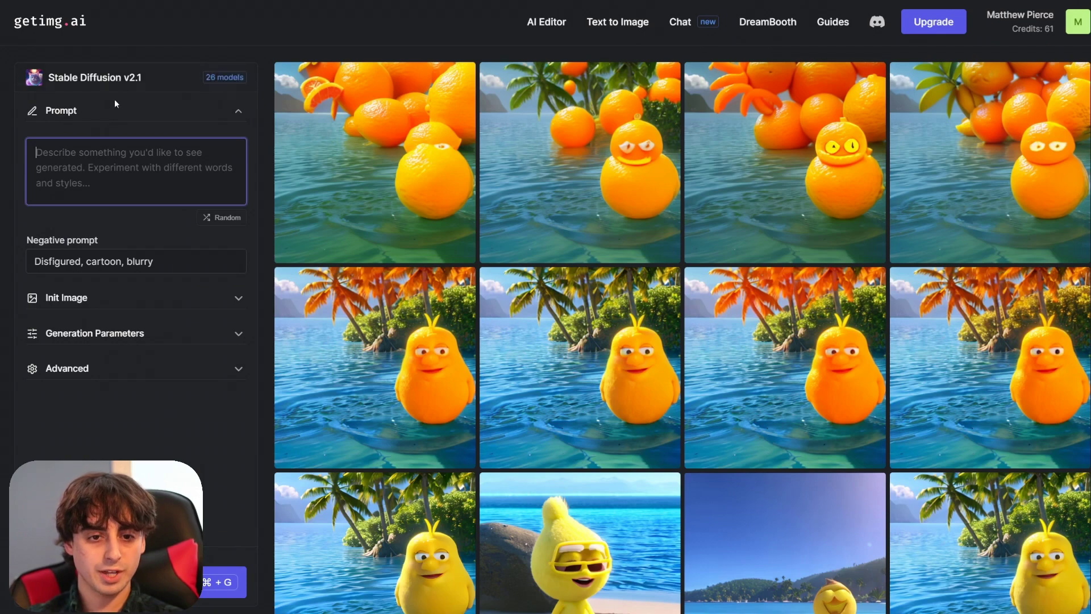
click(116, 82)
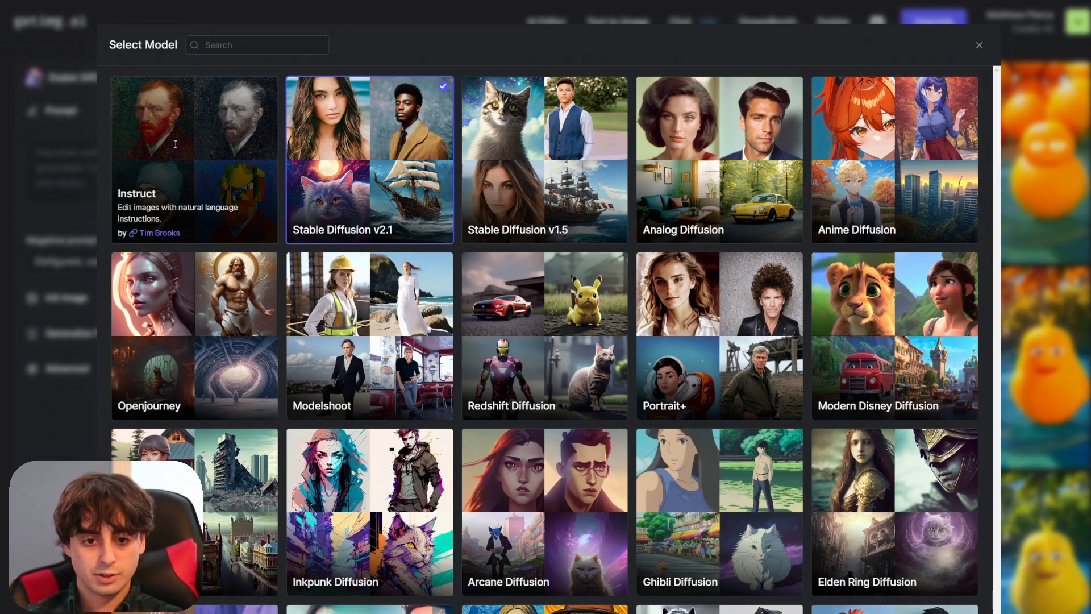
click(223, 176)
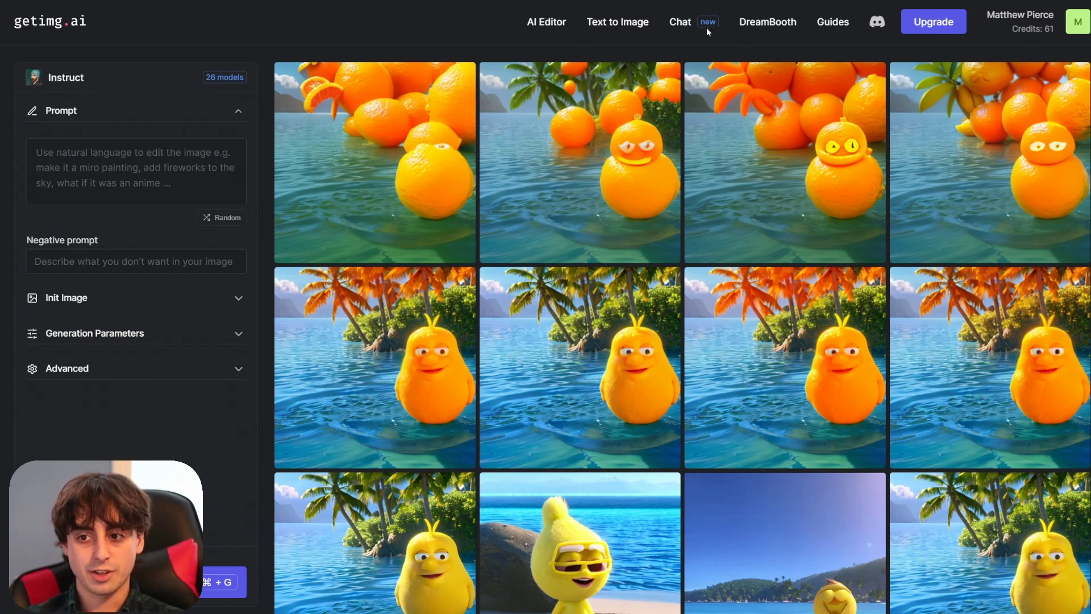
click(767, 22)
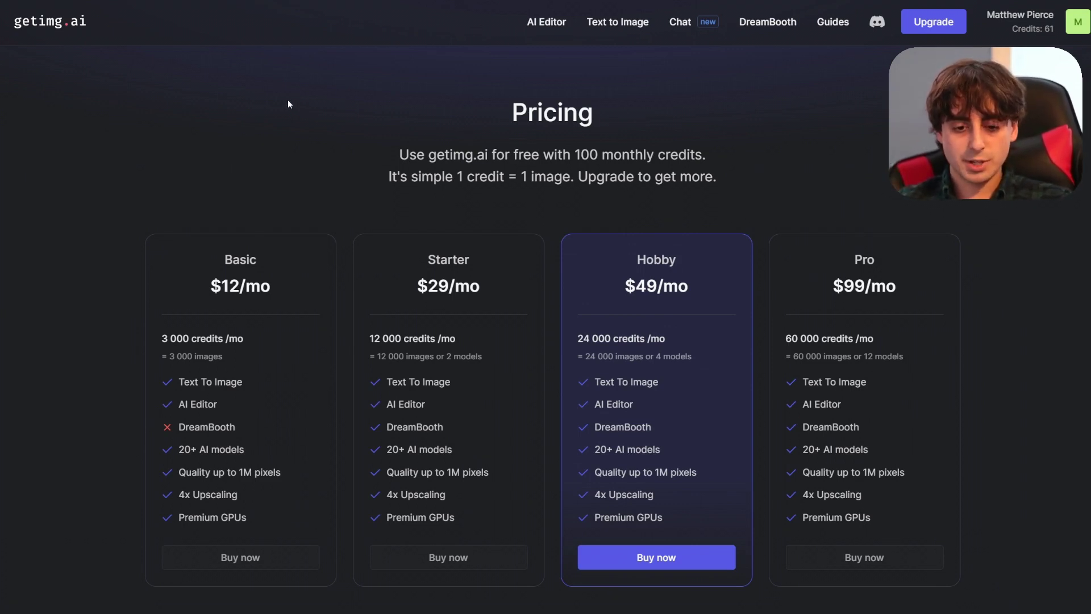
Highlight the Basic plan's $12/mo price on getimg.ai's pricing page
drag(228, 276, 289, 302)
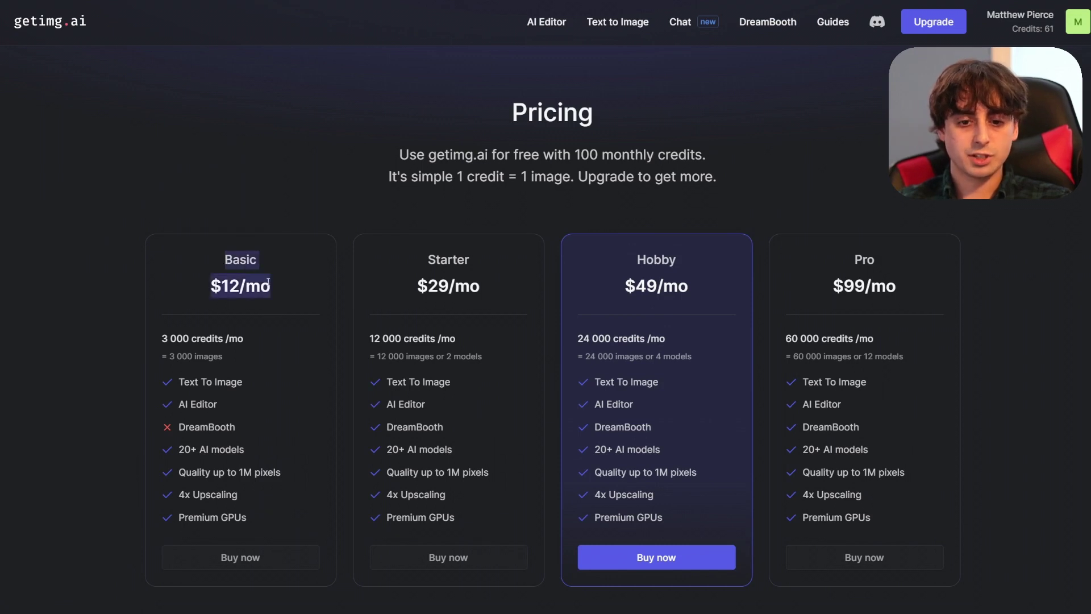
click(300, 280)
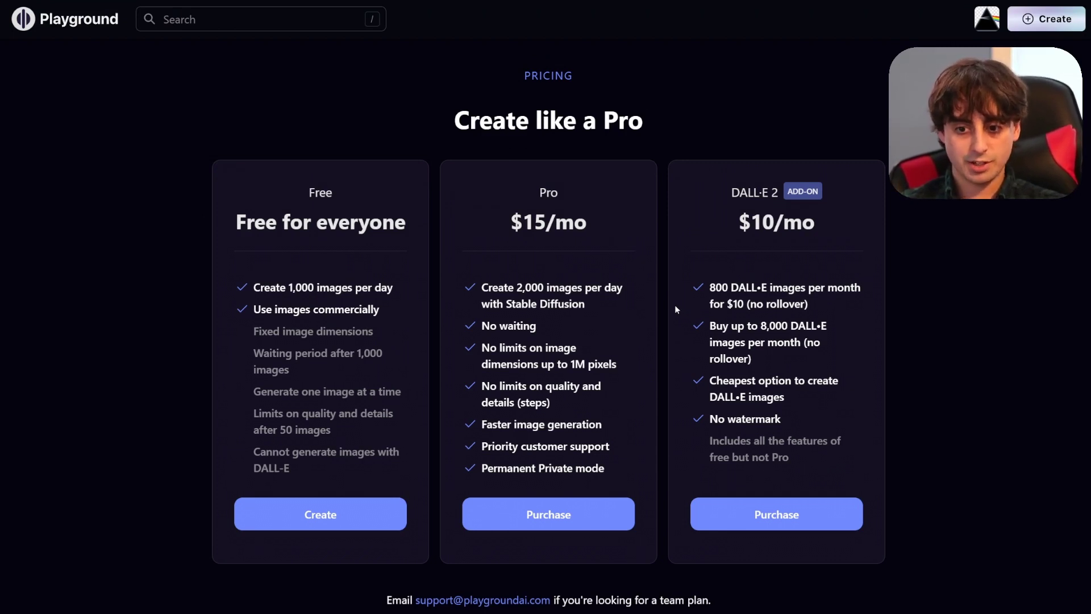
Highlight Stable Diffusion in Playground's Pro features and getimg.ai's $99/mo Pro price
drag(506, 304, 580, 300)
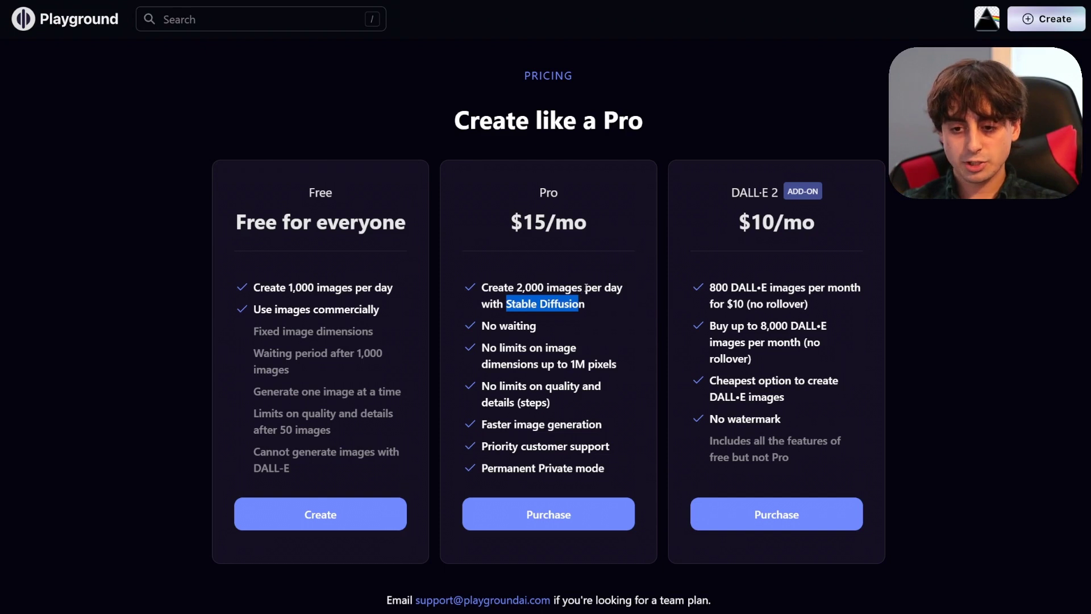
click(586, 289)
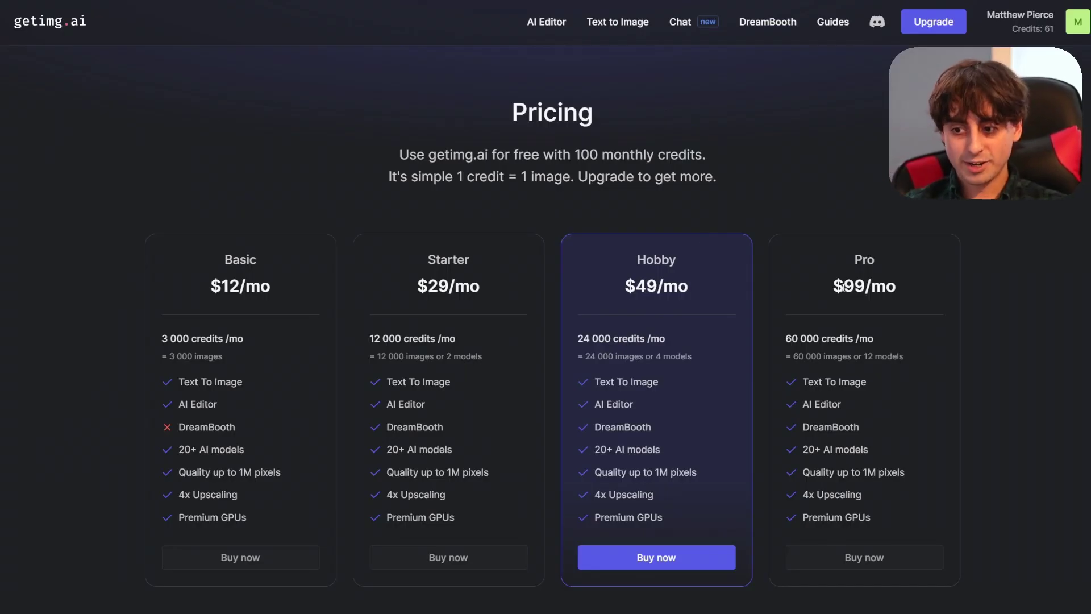
drag(842, 286, 916, 295)
click(888, 277)
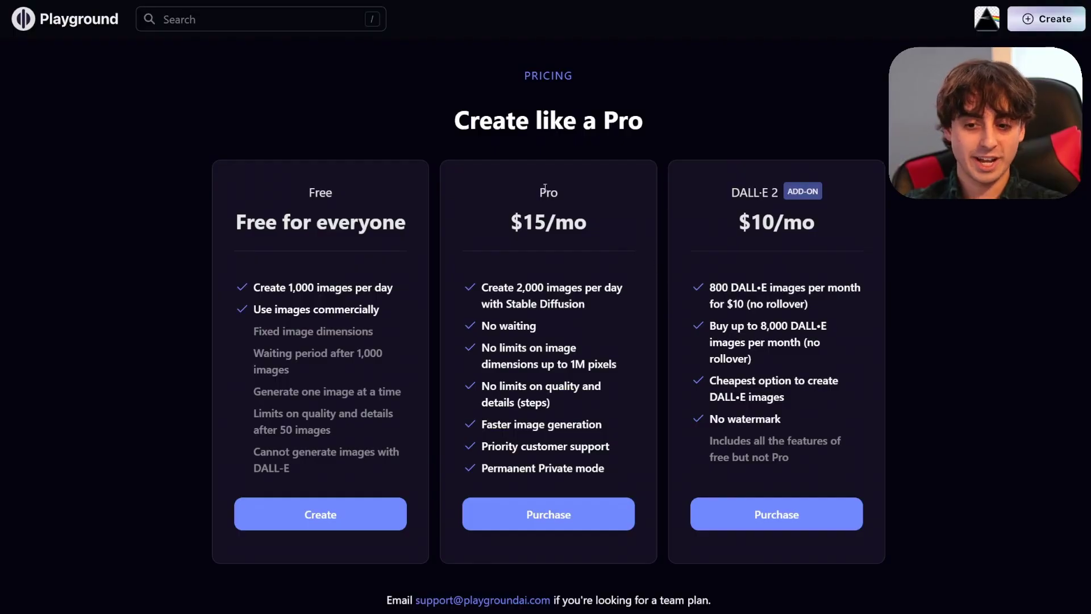
Highlight Playground's Pro $15/mo price, then return to getimg.ai's AI Editor projects
drag(544, 187, 615, 251)
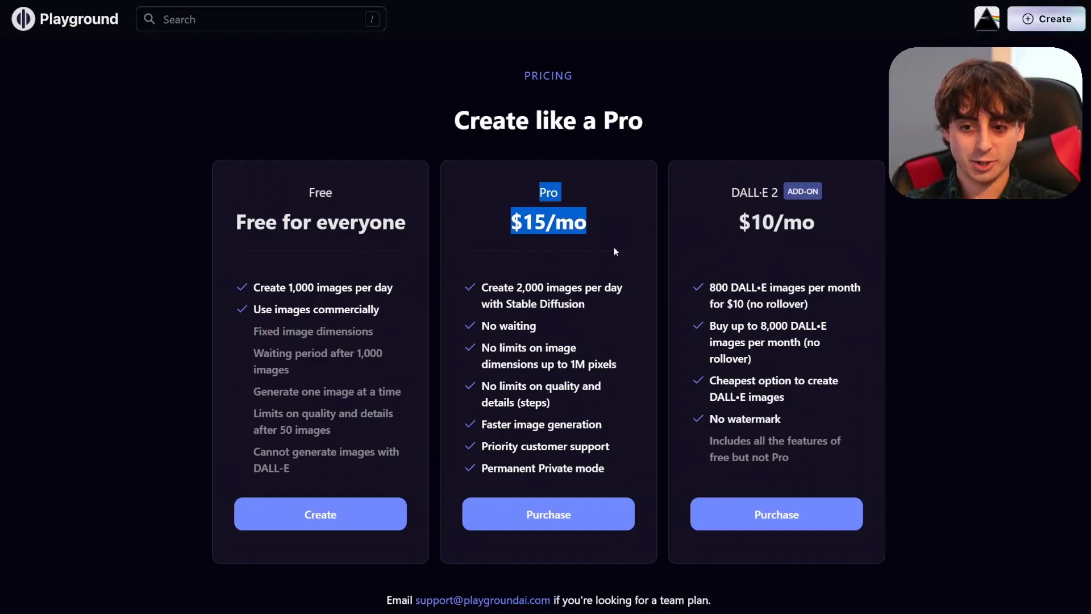
click(650, 256)
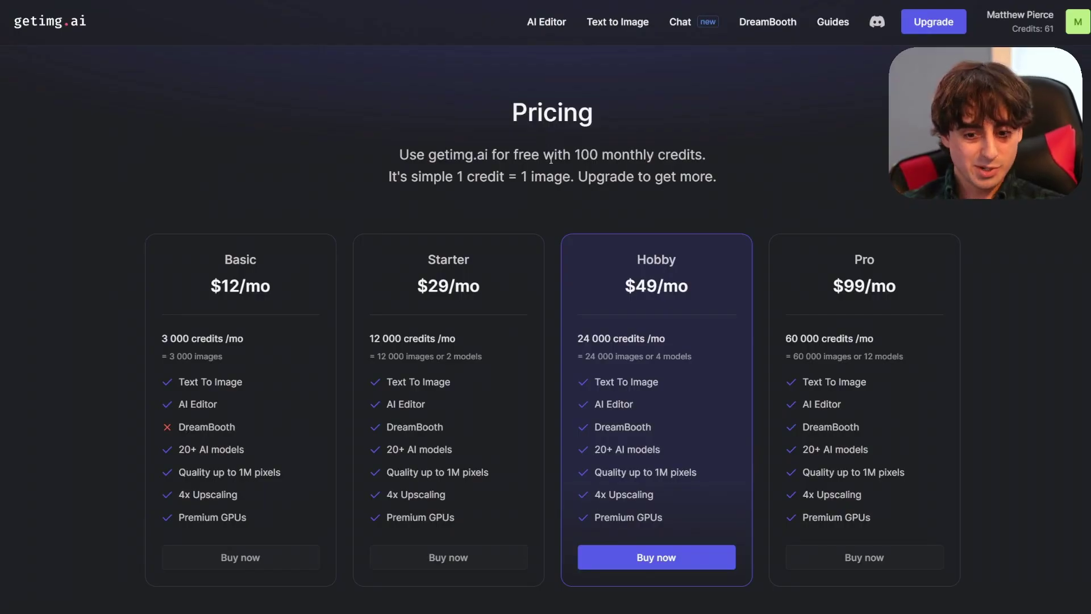
click(563, 28)
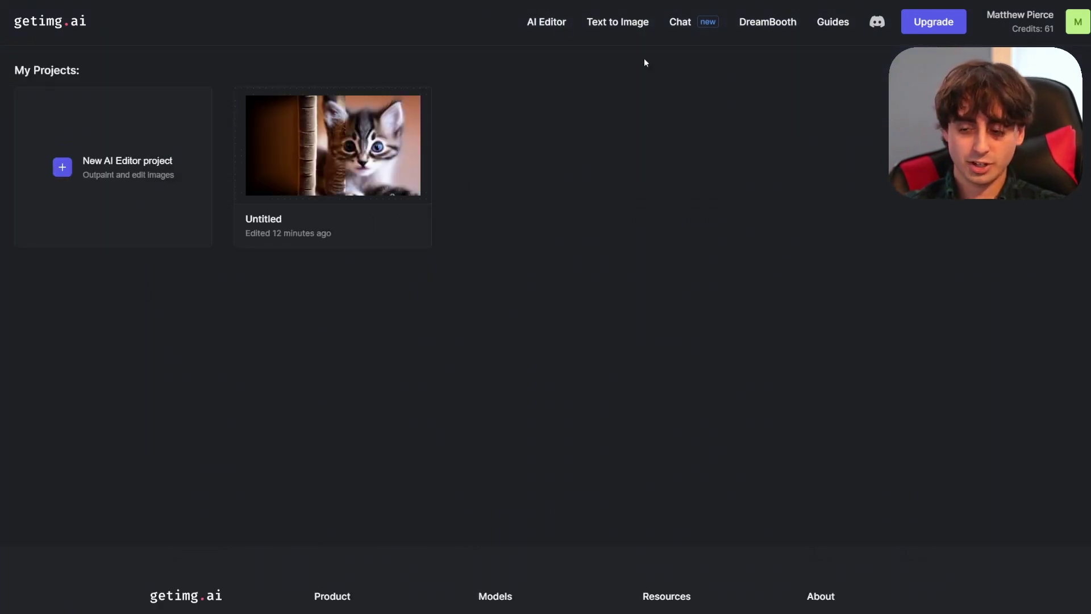